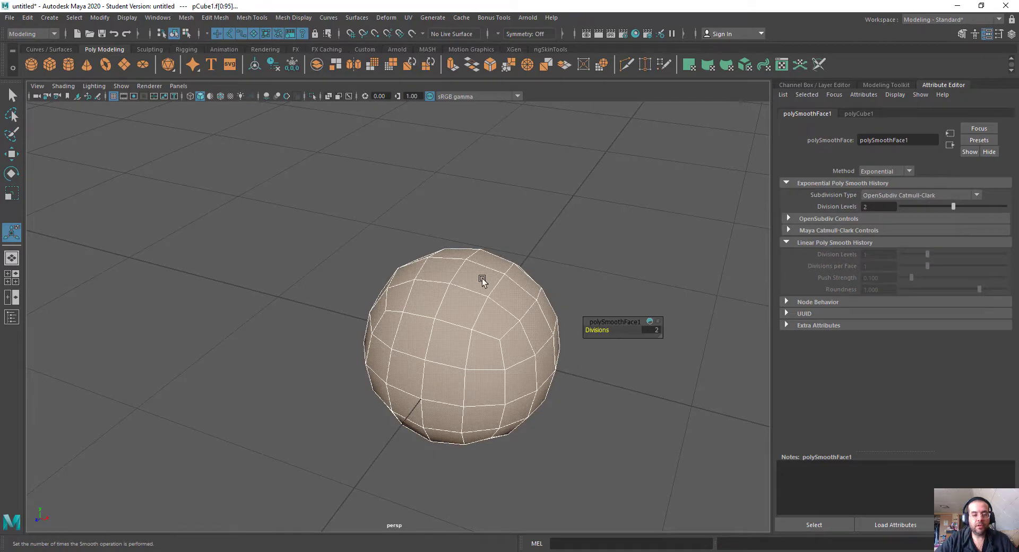
Step: Flatten the smoothed cube vertically by scaling it down in height and raise it above the grid
key(q)
click(489, 285)
key(r)
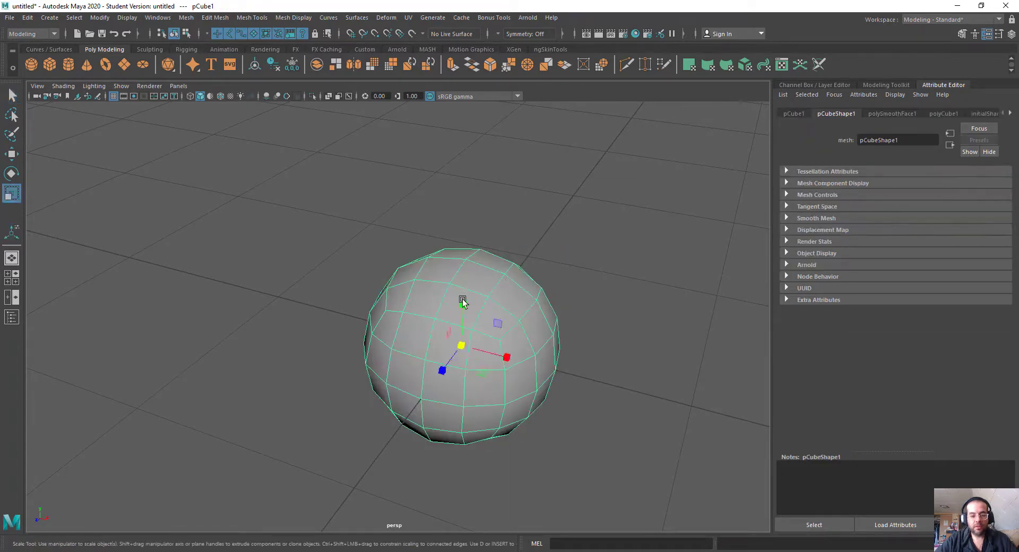
drag(463, 301, 463, 236)
key(w)
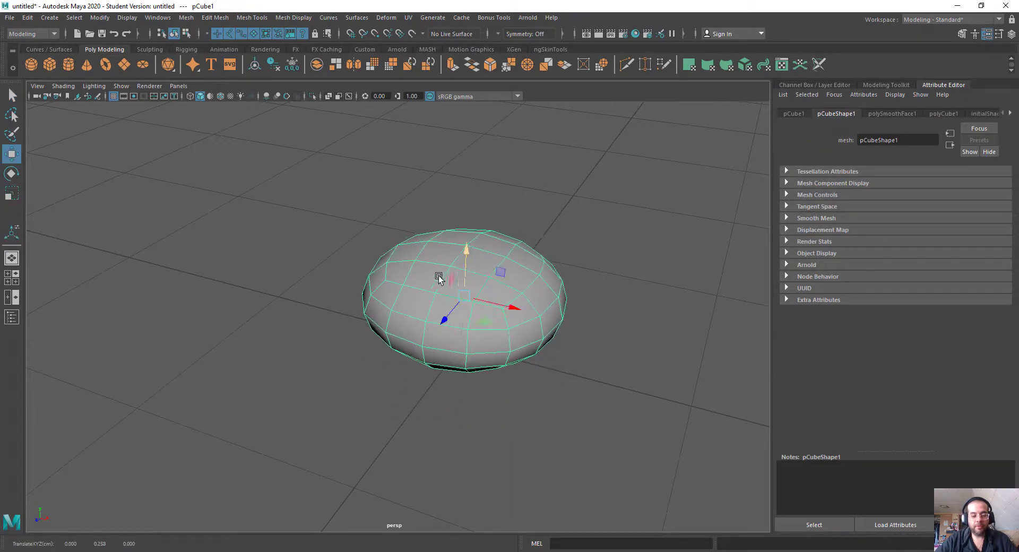
Step: Select two vertically adjacent faces on the lower side of the flattened shape and apply Circularize Components to them
alt+drag(437, 277, 552, 313)
alt+right_drag(552, 313, 590, 372)
alt+middle_drag(477, 353, 552, 237)
alt+drag(552, 239, 494, 234)
alt+right_drag(493, 234, 562, 257)
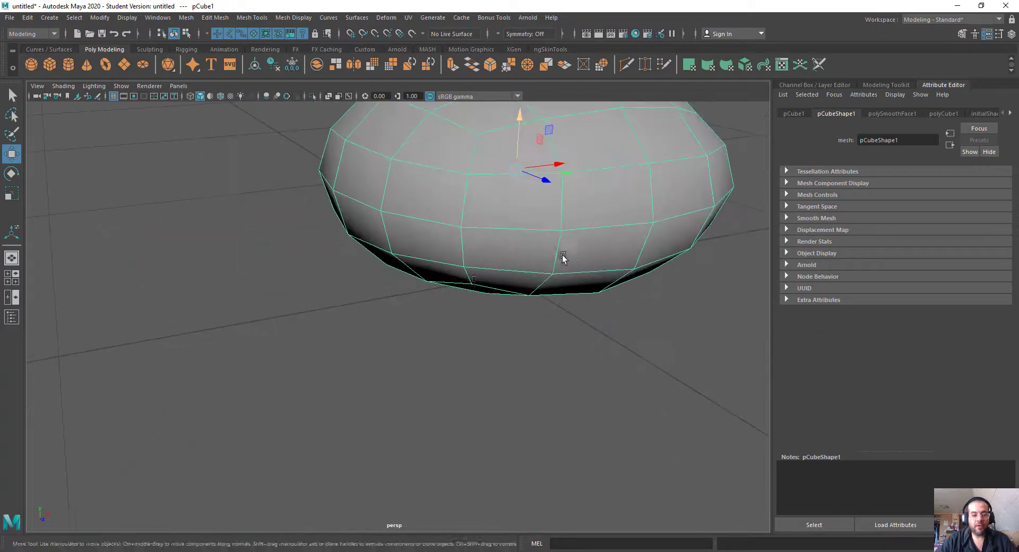
alt+middle_drag(562, 257, 528, 287)
right_drag(466, 250, 464, 279)
click(451, 249)
shift+click(454, 285)
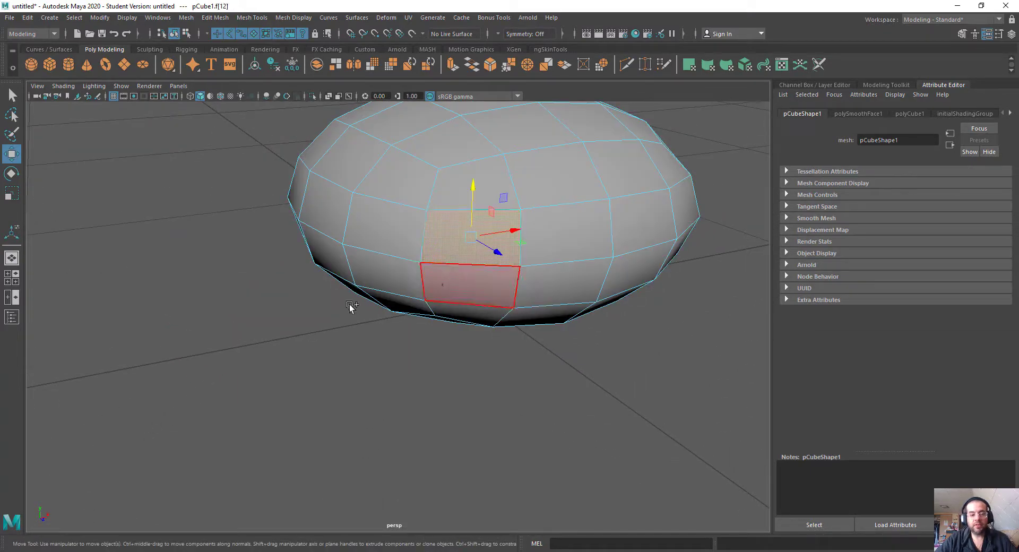
alt+drag(349, 304, 440, 313)
alt+right_drag(440, 313, 297, 318)
alt+middle_drag(297, 319, 408, 282)
shift+right_click(614, 166)
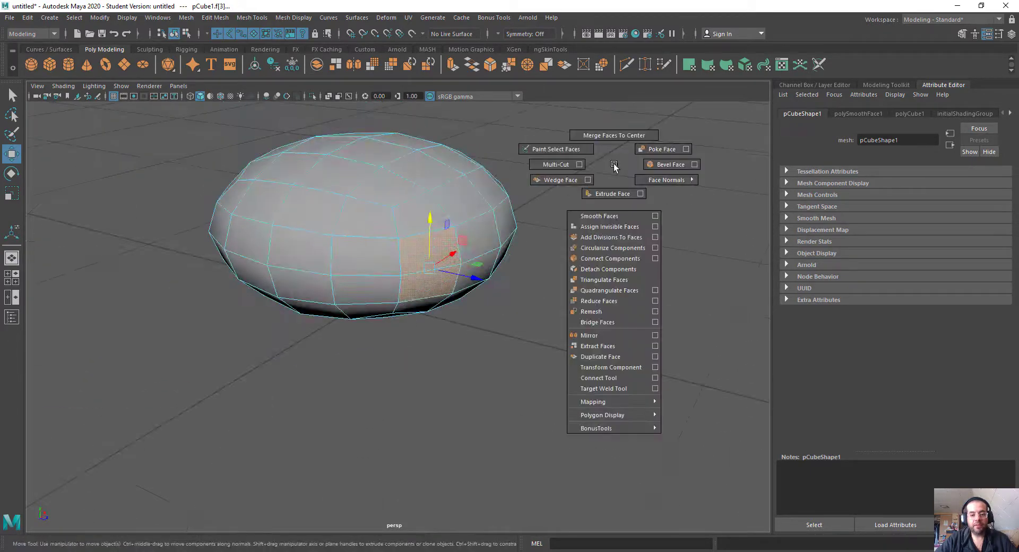
click(608, 251)
Step: Extrude the circularized faces a short distance outward from the body to form the finger's base
scroll(444, 329, up, 3)
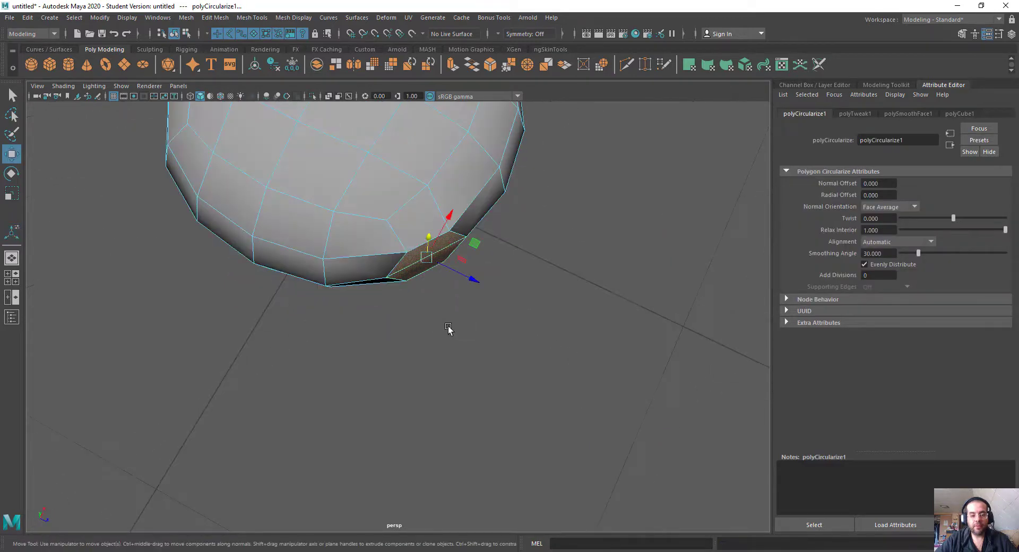
key(ctrl+e)
mouse_move(451, 303)
alt+mouse_down()
mouse_move(422, 272)
mouse_move(451, 314)
alt+mouse_up()
key(w)
drag(434, 269, 491, 324)
Step: Extrude the end faces of the short base again into a long, tapering finger
key(ctrl+e)
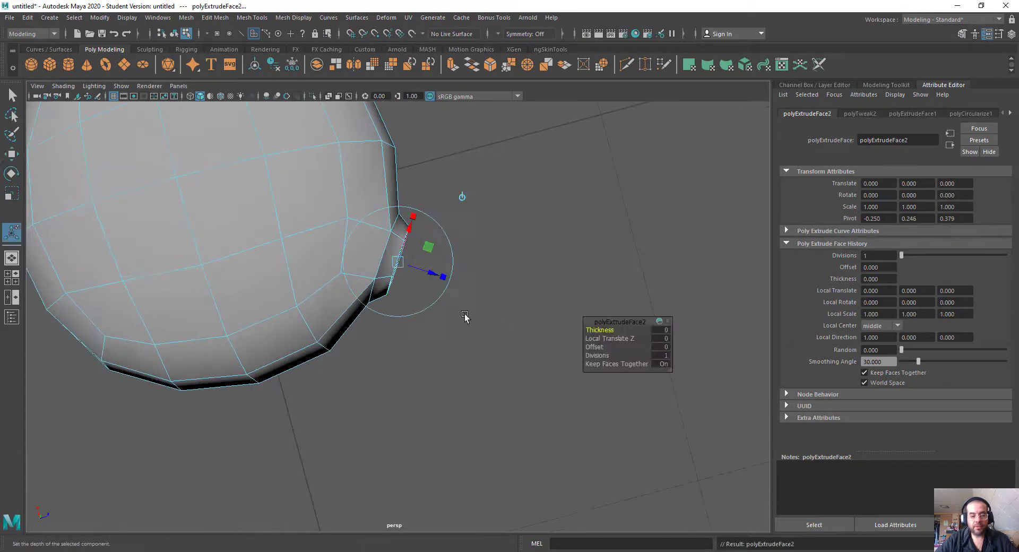
drag(443, 278, 627, 322)
alt+drag(554, 249, 465, 248)
alt+drag(576, 260, 444, 312)
alt+drag(444, 312, 382, 257)
alt+drag(448, 375, 450, 266)
right_drag(382, 216, 418, 204)
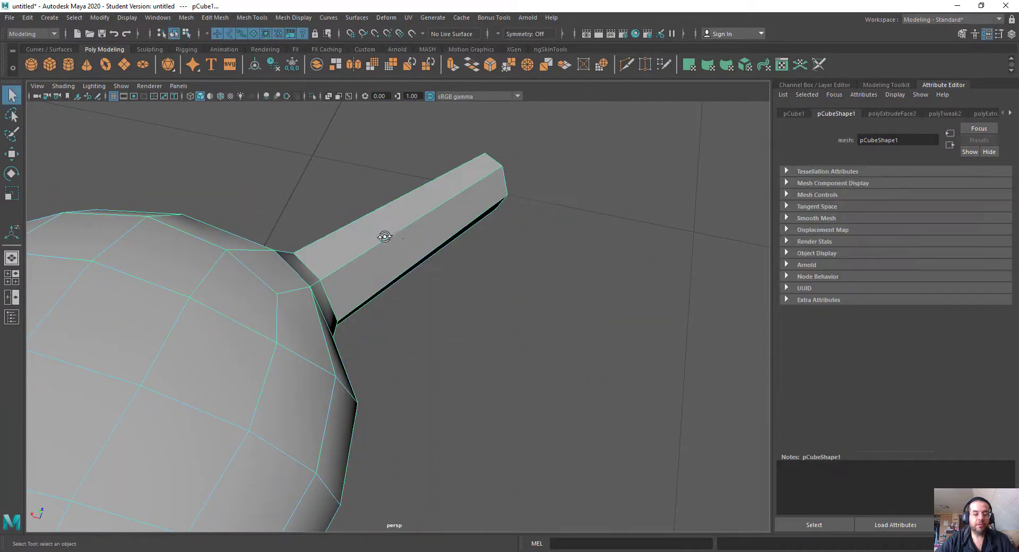
Step: Insert three closely spaced edge loops around the middle of the finger for the knuckle
alt+drag(384, 237, 407, 232)
shift+right_drag(460, 207, 411, 222)
alt+drag(410, 222, 467, 244)
click(429, 275)
click(465, 265)
right_drag(613, 170, 613, 198)
scroll(530, 185, up, 3)
scroll(530, 184, up, 1)
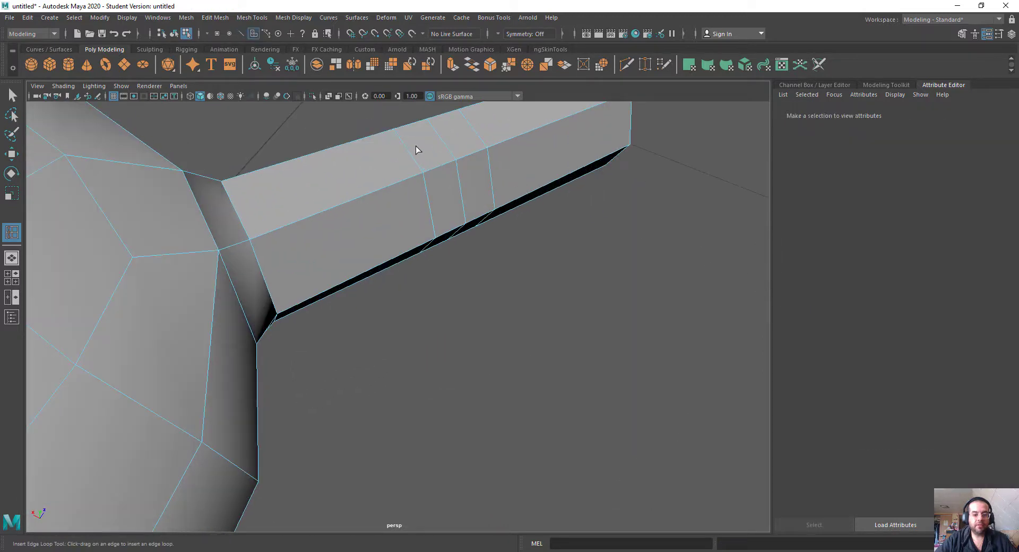
Step: Extrude the two top faces between the knuckle loops, shrink them inward and raise them slightly
mouse_move(423, 144)
right_down()
mouse_move(423, 171)
mouse_move(439, 150)
right_up()
click(433, 149)
key(w)
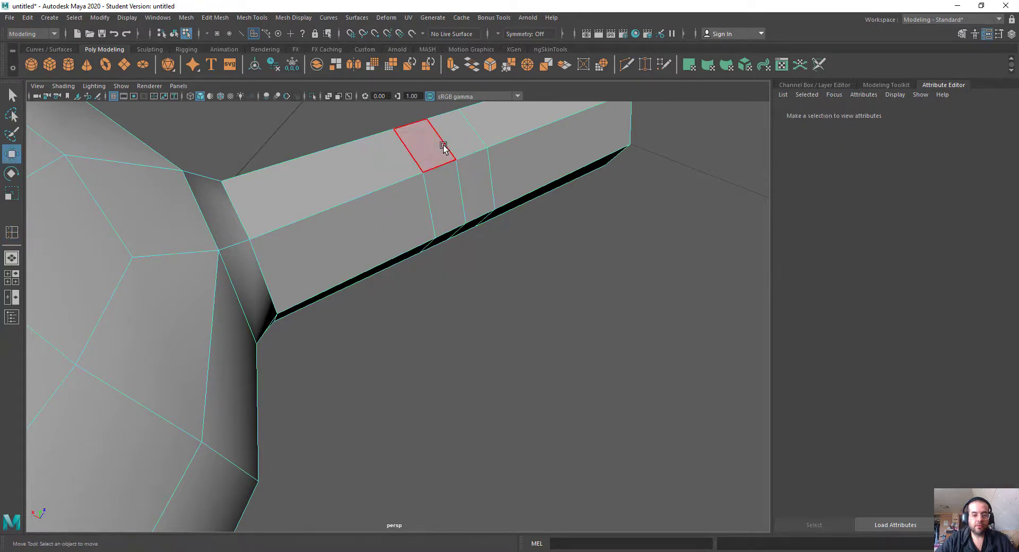
click(441, 149)
alt+drag(501, 150, 421, 239)
click(410, 276)
key(r)
key(w)
drag(422, 191, 423, 190)
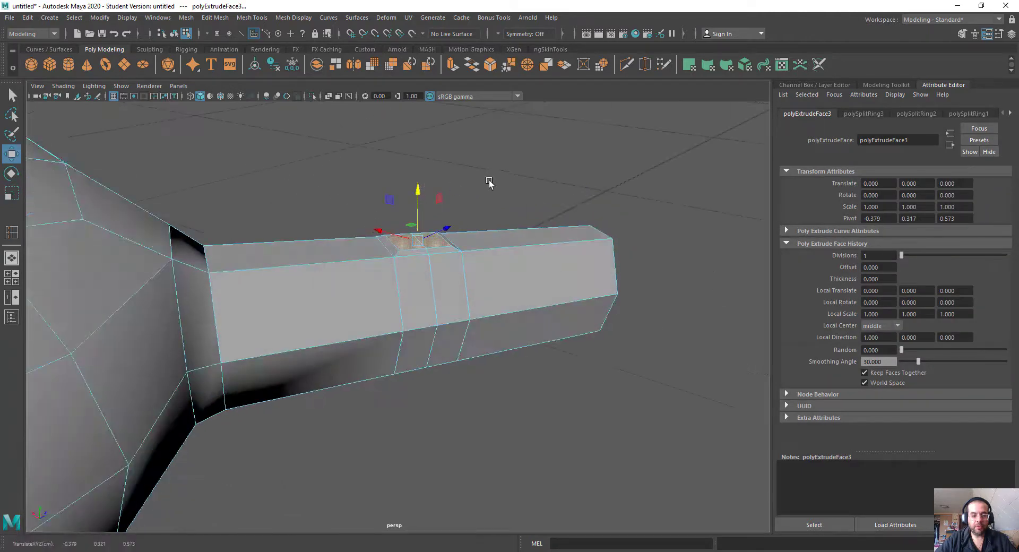
Step: Raise the middle edge of the extruded knuckle faces slightly to form a ridge
right_drag(487, 180, 479, 152)
click(417, 242)
drag(417, 194, 416, 188)
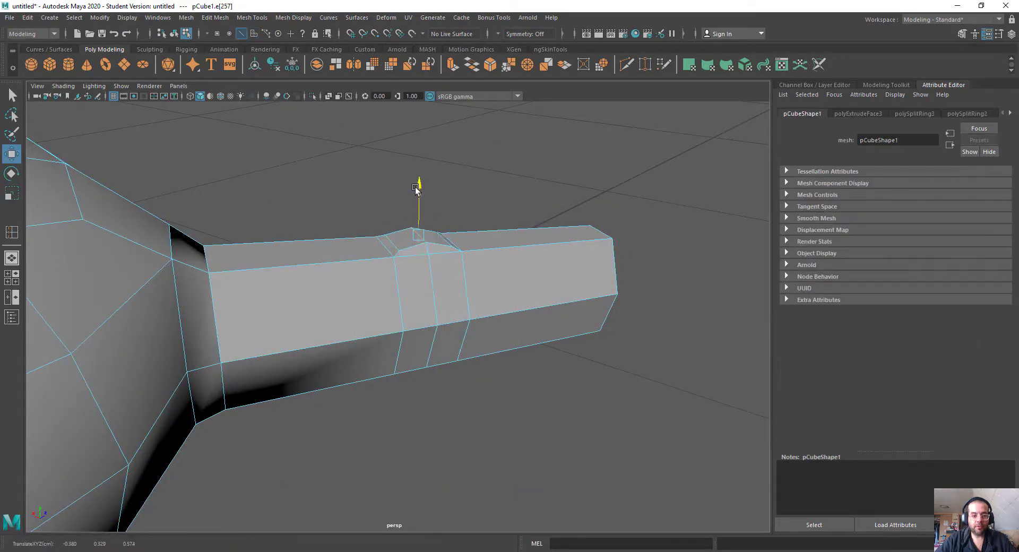
alt+right_drag(445, 239, 370, 247)
alt+drag(371, 248, 406, 339)
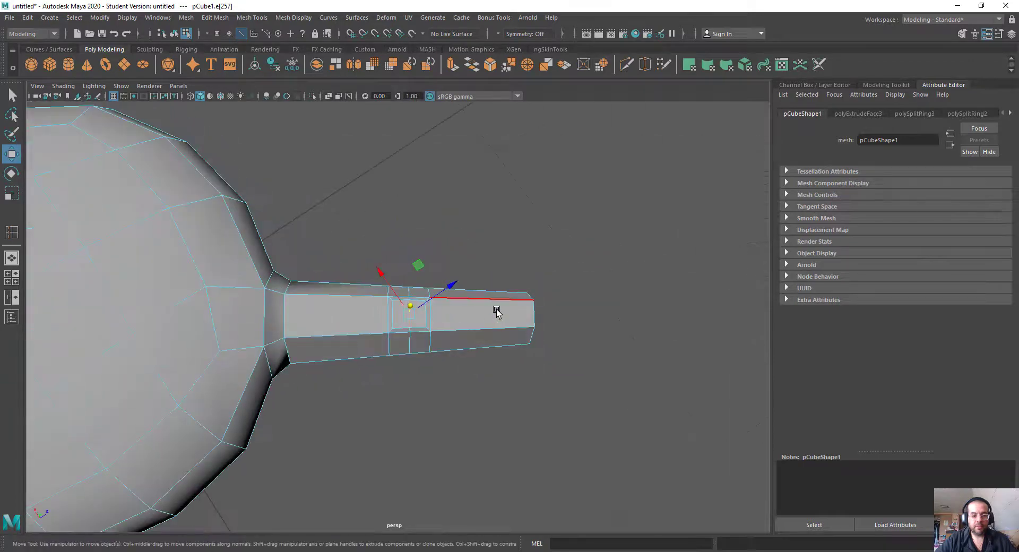
Step: Insert an edge loop around the finger between the knuckle and the fingertip, and return to object mode
right_drag(496, 310, 514, 265)
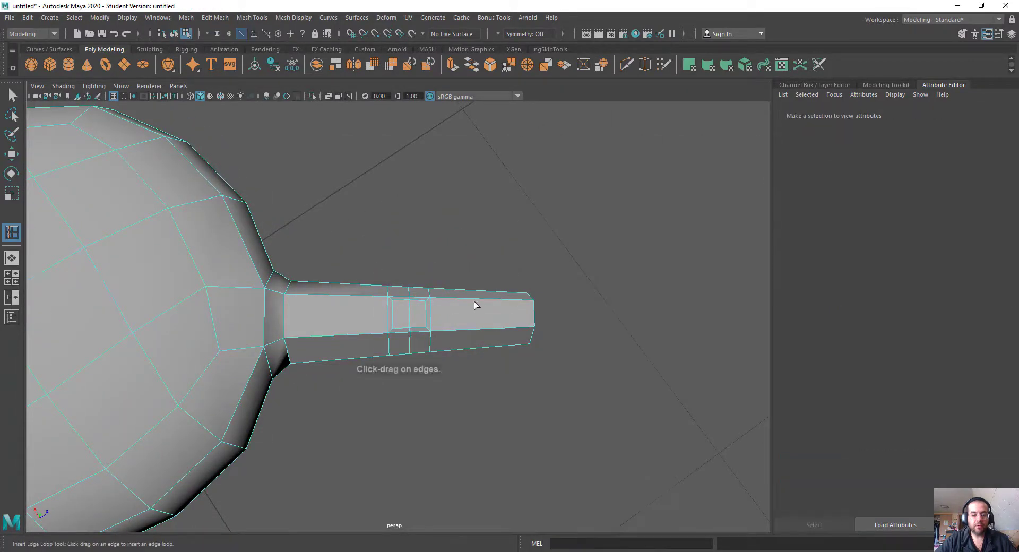
key(w)
right_drag(448, 330, 545, 250)
click(546, 250)
click(497, 306)
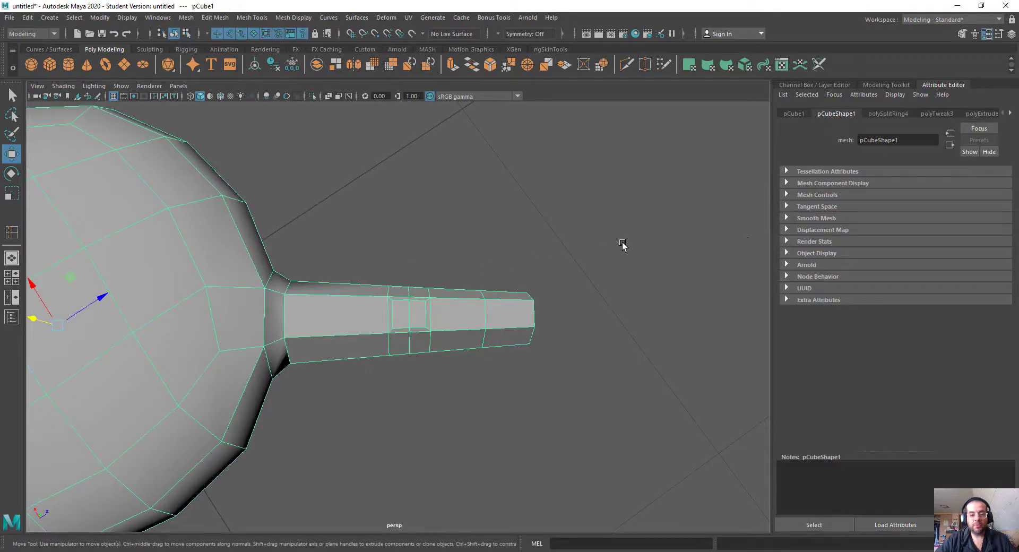
mouse_move(623, 244)
shift+right_down()
mouse_move(537, 264)
mouse_move(622, 246)
shift+right_up()
click(192, 20)
mouse_move(217, 21)
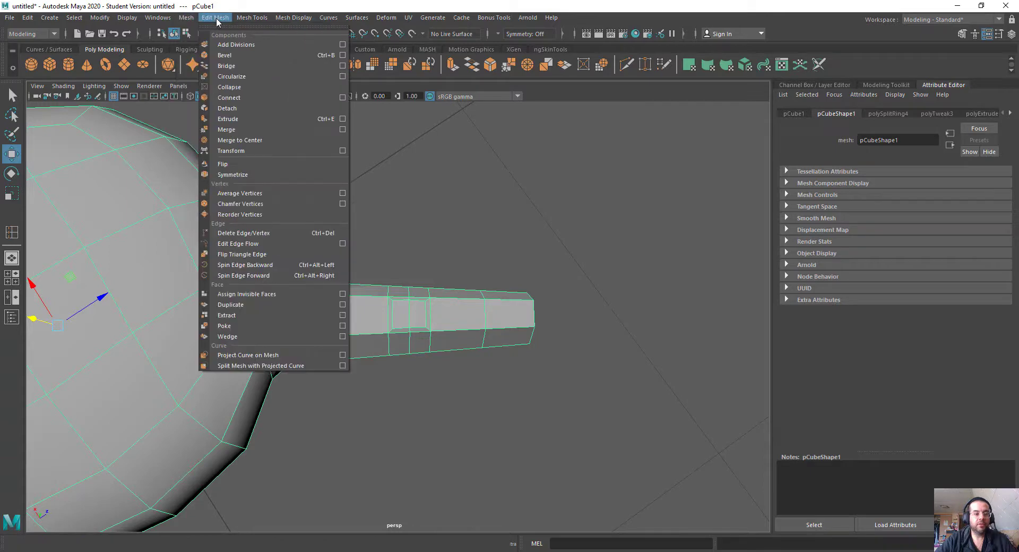
mouse_move(265, 20)
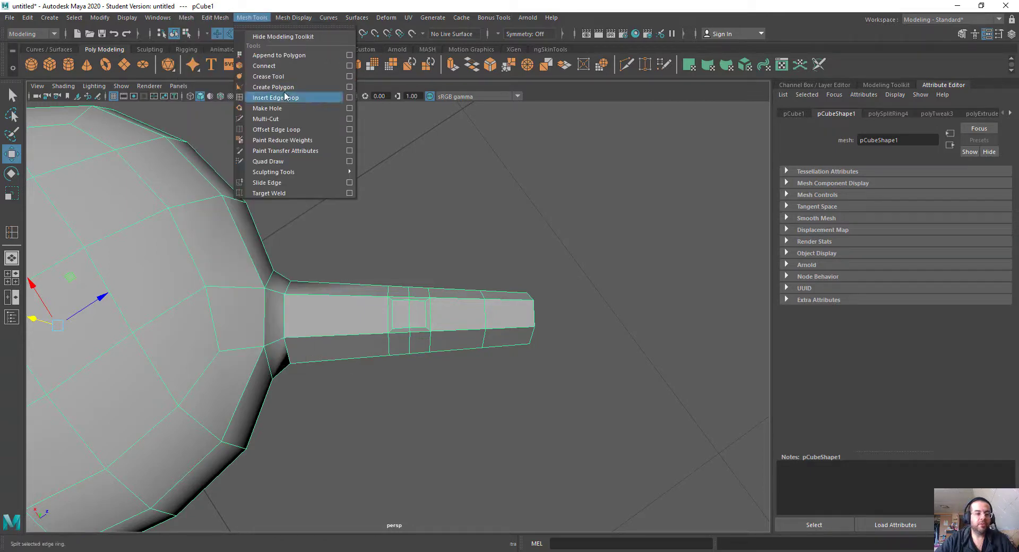
Step: Extrude the top face at the fingertip and scale it inward to outline a fingernail
alt+drag(405, 353, 398, 255)
alt+right_drag(398, 255, 605, 323)
alt+middle_drag(605, 323, 480, 254)
right_drag(583, 166, 584, 201)
click(512, 225)
alt+drag(603, 246, 693, 254)
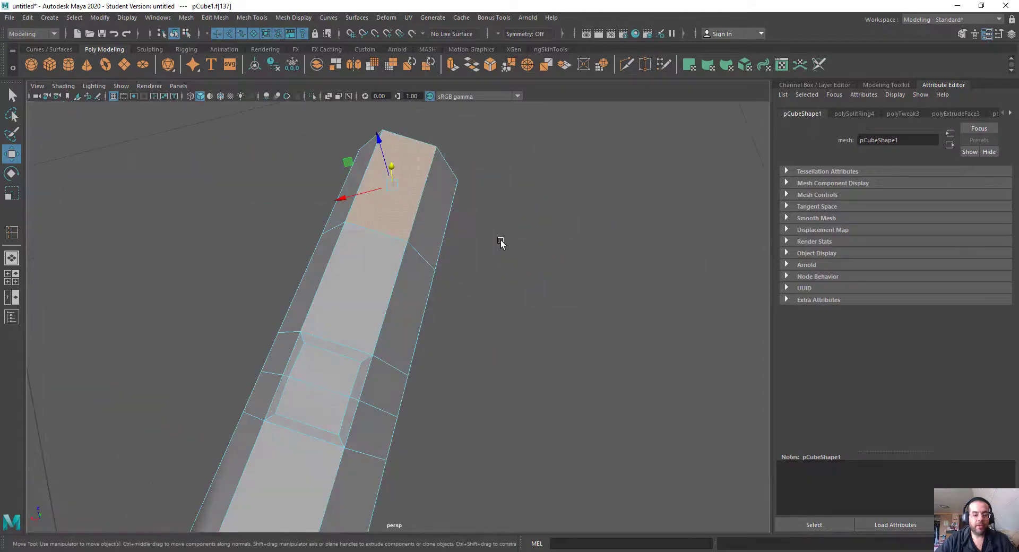
key(r)
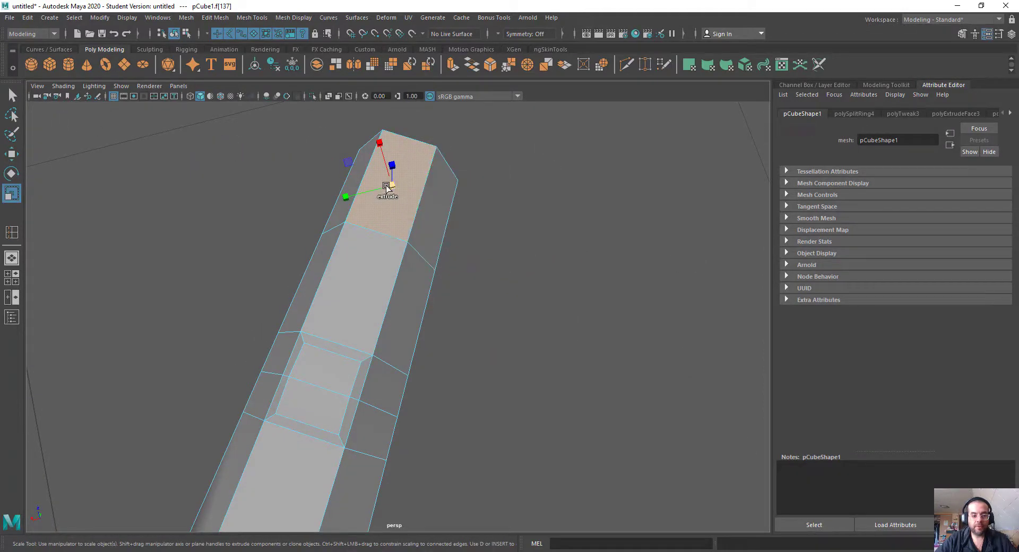
shift+drag(386, 186, 403, 197)
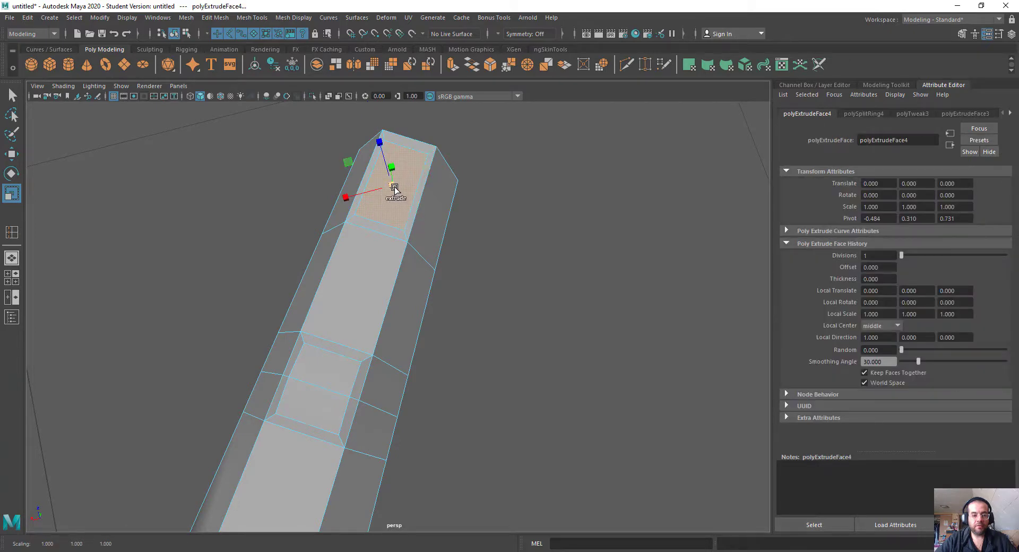
Step: Extrude the inset fingernail face again and move it slightly upward
key(w)
alt+drag(498, 243, 447, 193)
shift+drag(452, 121, 451, 116)
scroll(518, 169, down, 5)
alt+drag(451, 228, 319, 281)
scroll(221, 261, down, 3)
alt+middle_drag(220, 262, 237, 246)
alt+drag(236, 245, 386, 284)
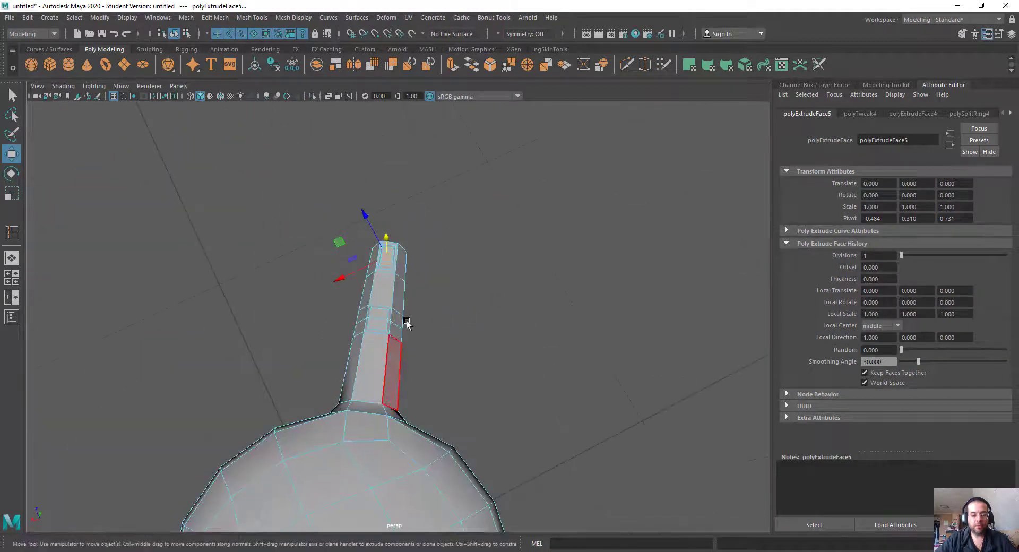
Step: Insert two edge loops on the finger segment between the body and the knuckle
alt+drag(494, 396, 396, 370)
alt+right_drag(396, 371, 530, 411)
alt+drag(531, 412, 471, 385)
right_drag(466, 227, 509, 198)
shift+right_drag(393, 229, 301, 245)
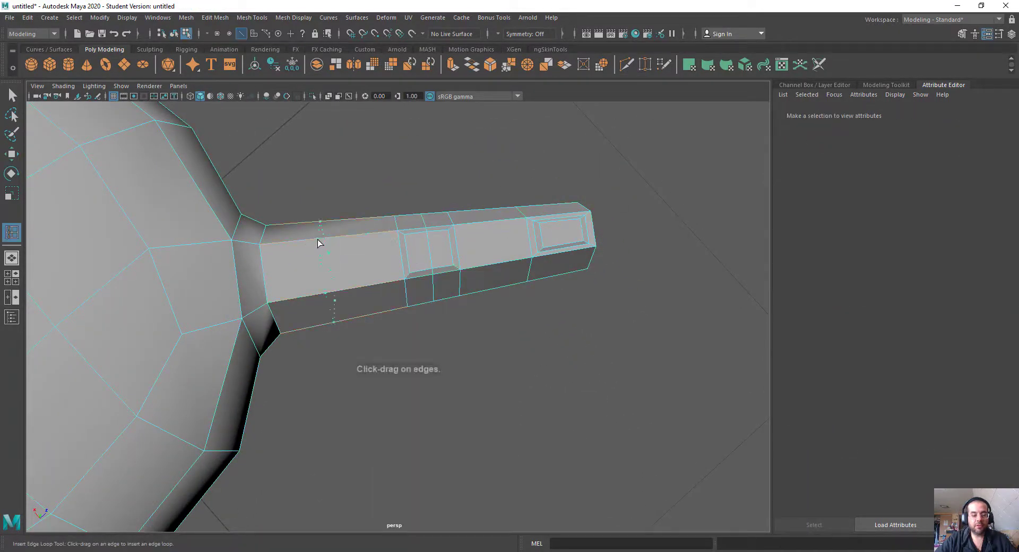
click(302, 239)
click(367, 233)
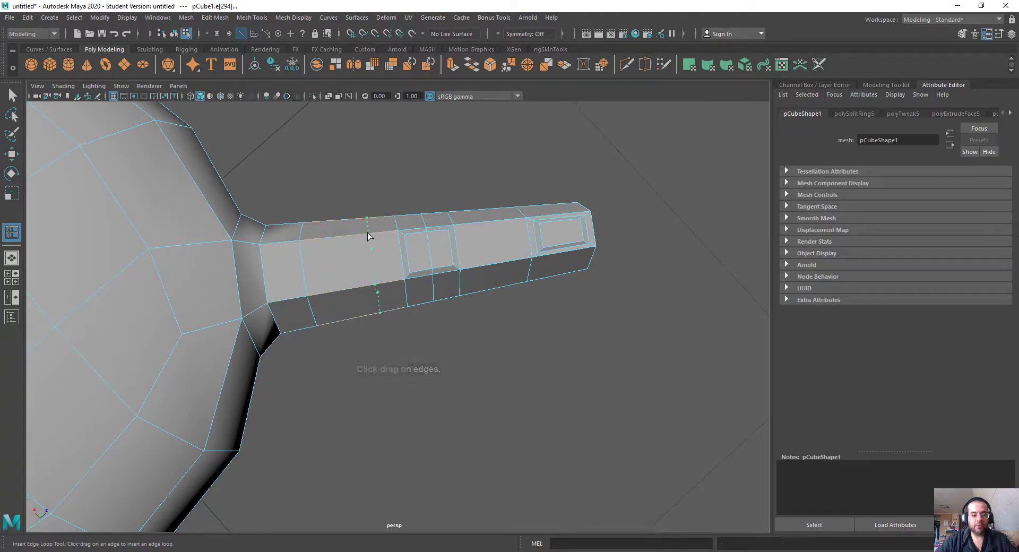
Step: Select the ring of faces between the two base-segment loops and scale it down slightly
key(w)
right_drag(341, 187, 342, 231)
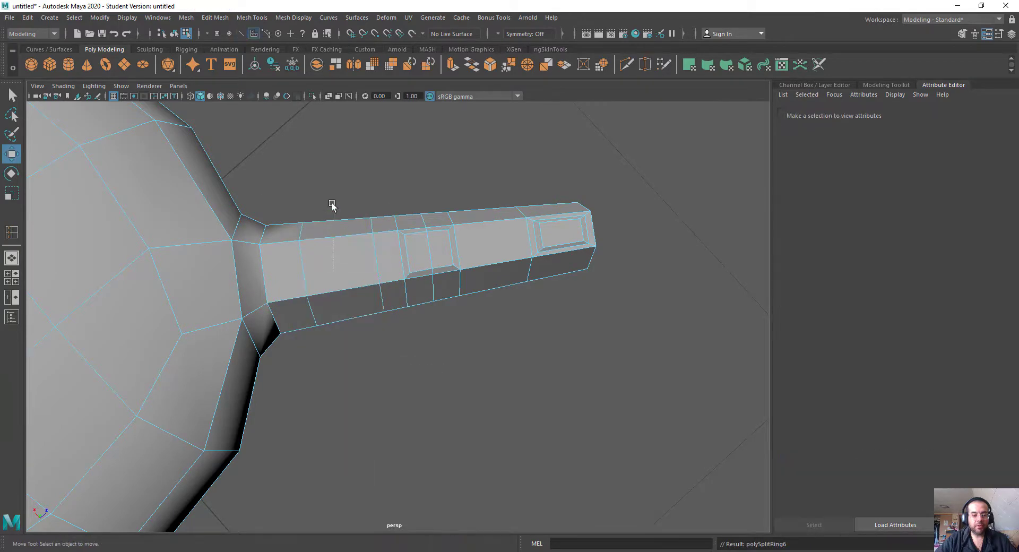
drag(350, 386, 349, 386)
key(r)
drag(341, 272, 346, 218)
Step: Move the underside face of the base segment's ring downward to give the finger a fleshy pad
right_click(433, 200)
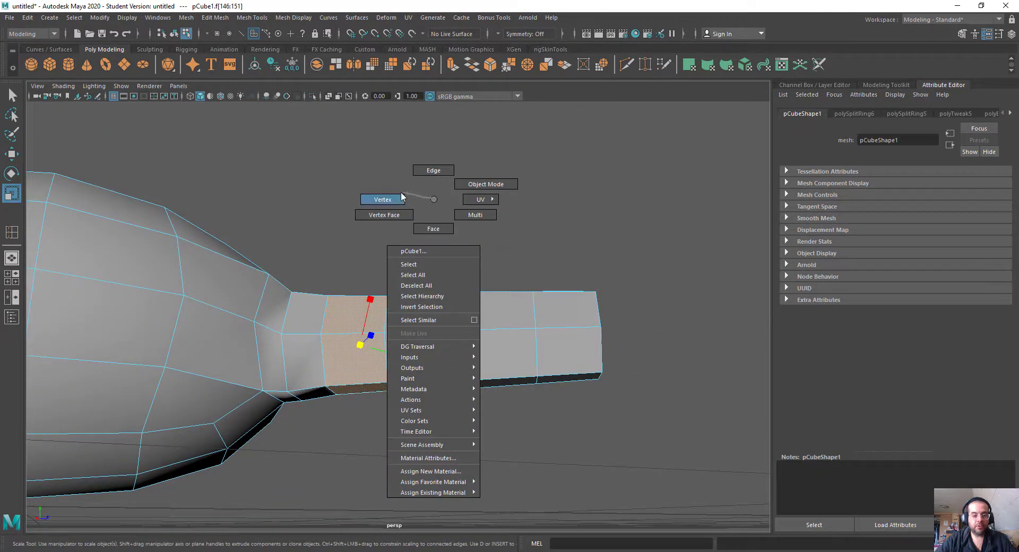
right_drag(402, 197, 387, 198)
alt+drag(357, 415, 402, 325)
right_drag(421, 271, 421, 298)
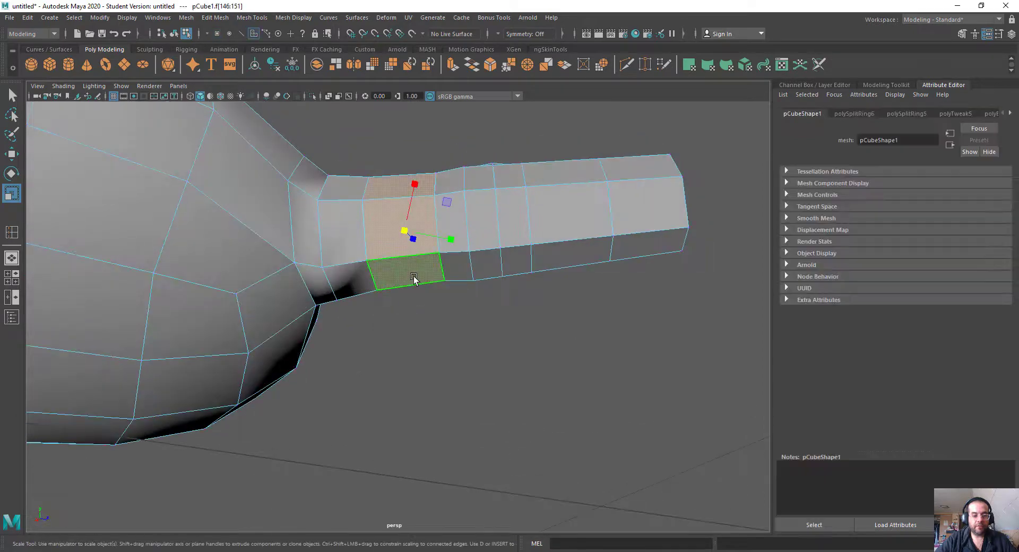
alt+drag(414, 278, 416, 320)
key(w)
click(402, 212)
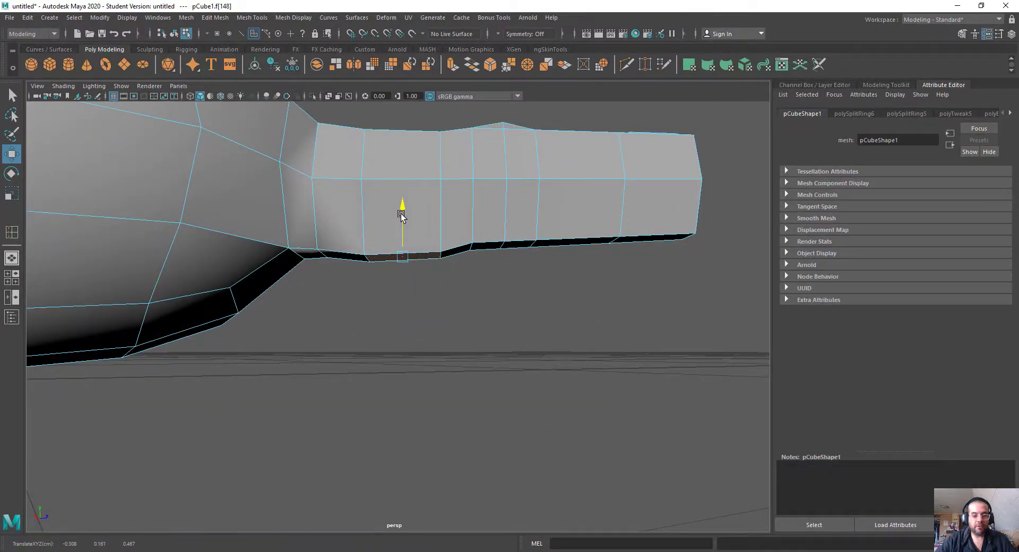
Step: Move the underside edge directly beneath the knuckle upward to form a bend crease
alt+drag(452, 250, 487, 271)
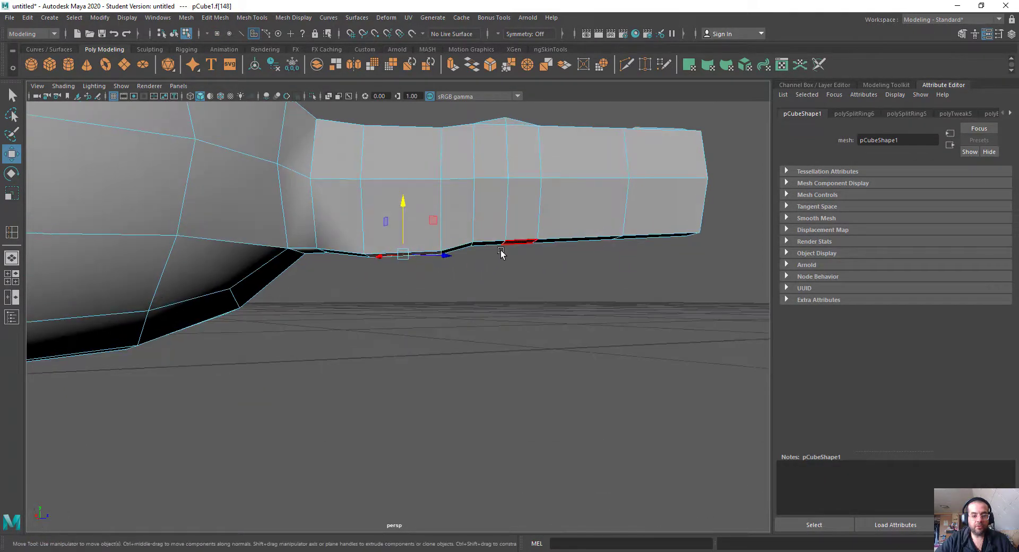
right_drag(502, 246, 501, 218)
alt+drag(501, 218, 508, 251)
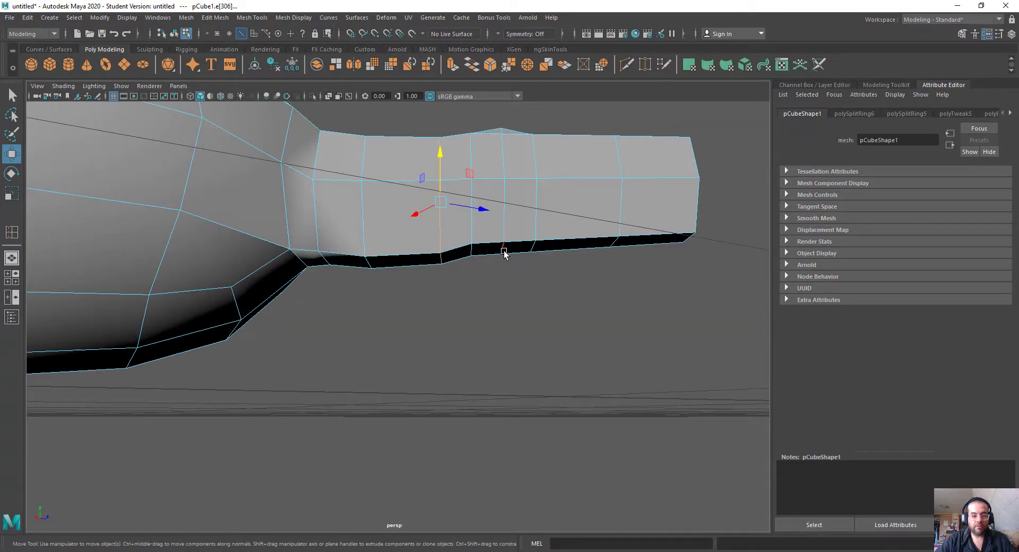
drag(498, 207, 497, 192)
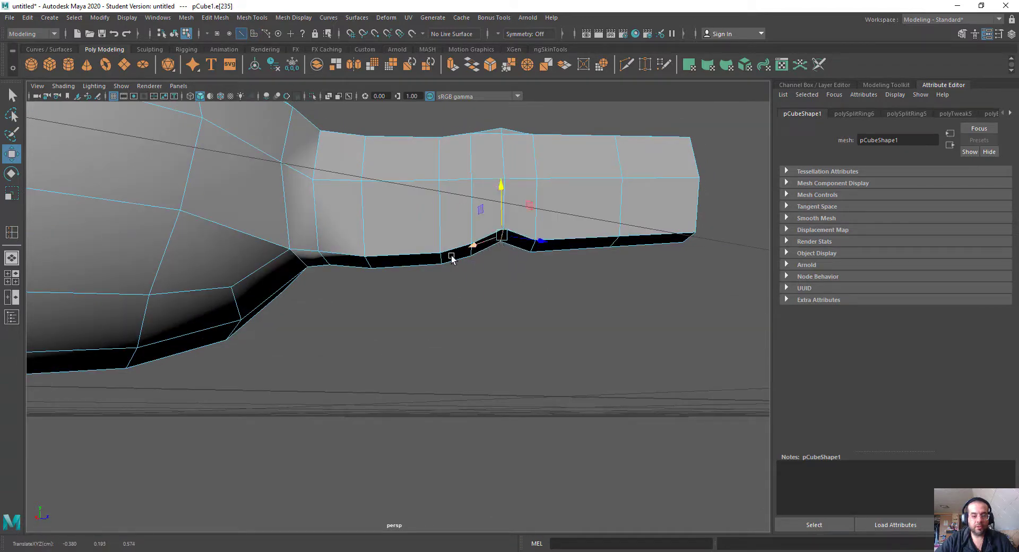
Step: Select all vertices of the fingertip segment, set the scale axes to world orientation and scale the tip wider
alt+drag(320, 257, 562, 264)
right_drag(563, 254, 496, 234)
alt+drag(584, 278, 658, 242)
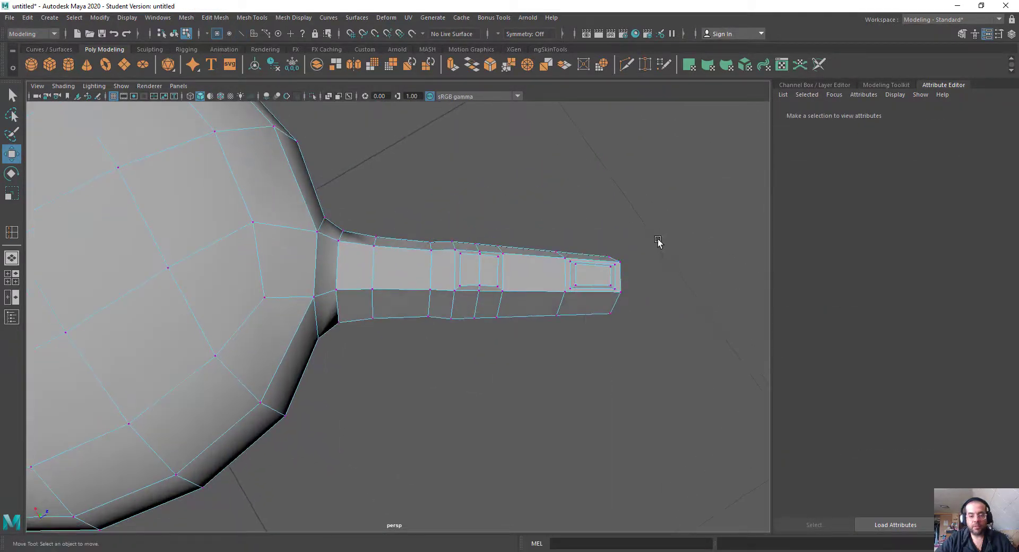
drag(551, 338, 551, 337)
key(r)
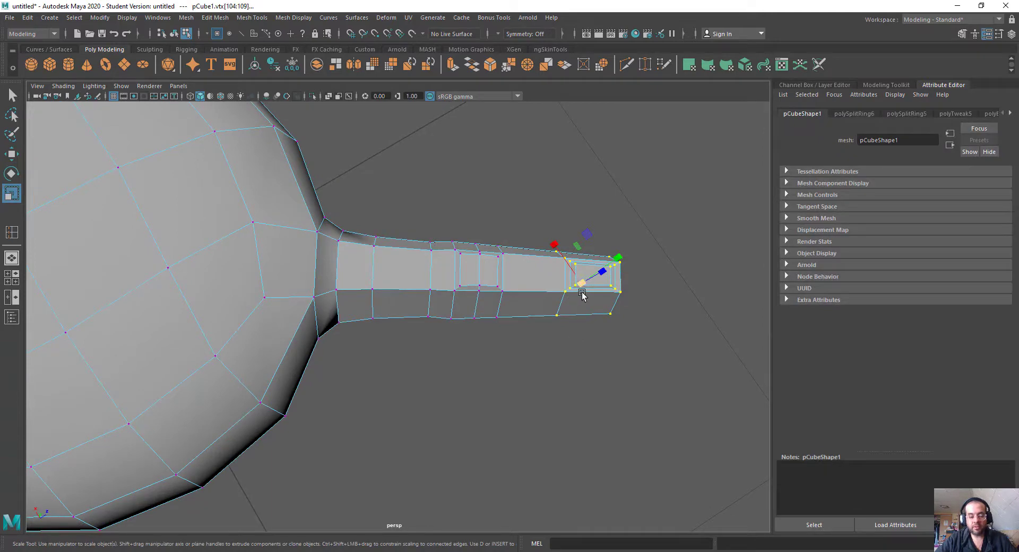
click(582, 295)
click(550, 285)
click(594, 291)
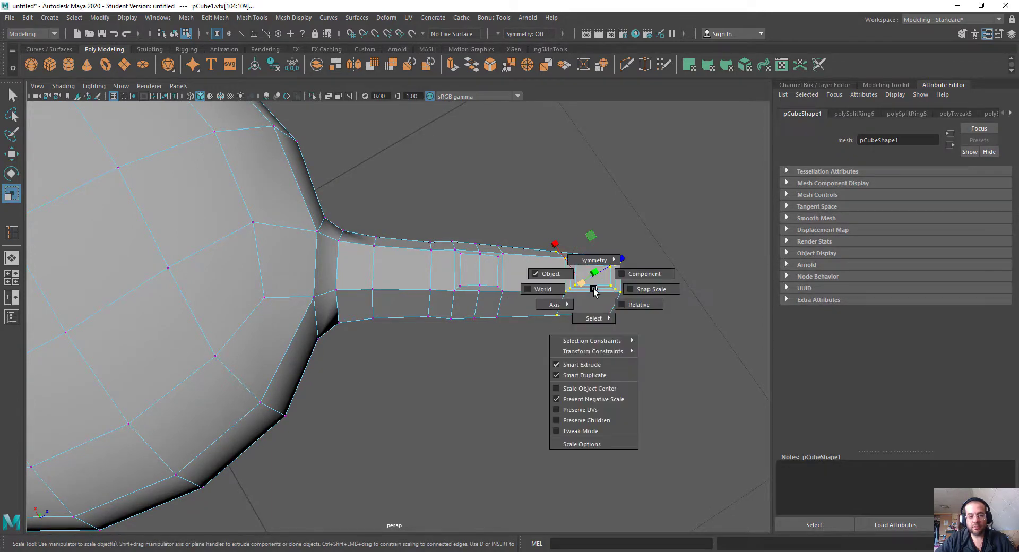
mouse_move(593, 289)
mouse_down()
mouse_move(539, 316)
mouse_move(553, 288)
mouse_up()
click(484, 301)
alt+drag(644, 268, 607, 378)
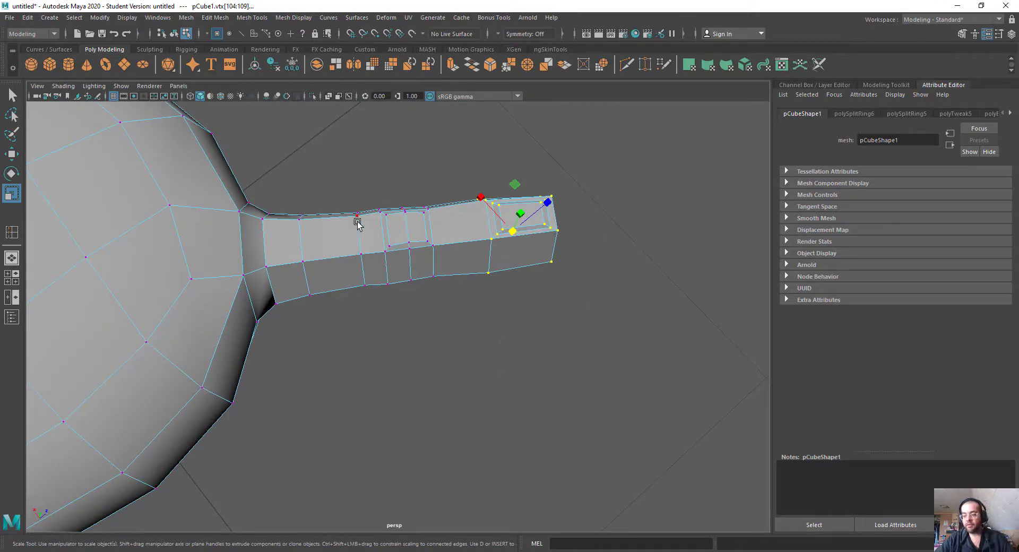
alt+drag(358, 224, 258, 274)
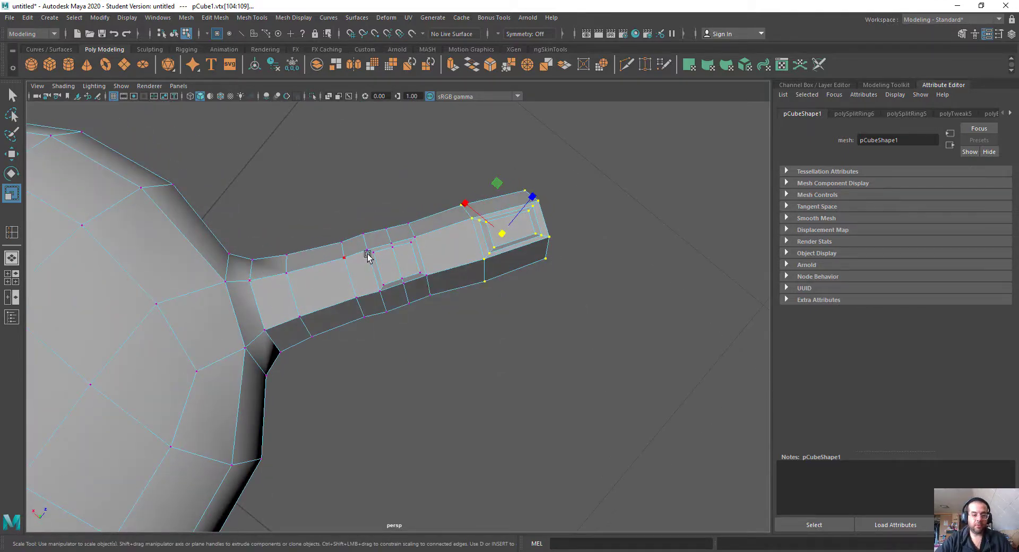
Step: Scale the fingertip segment's vertices down slightly
drag(504, 233, 492, 240)
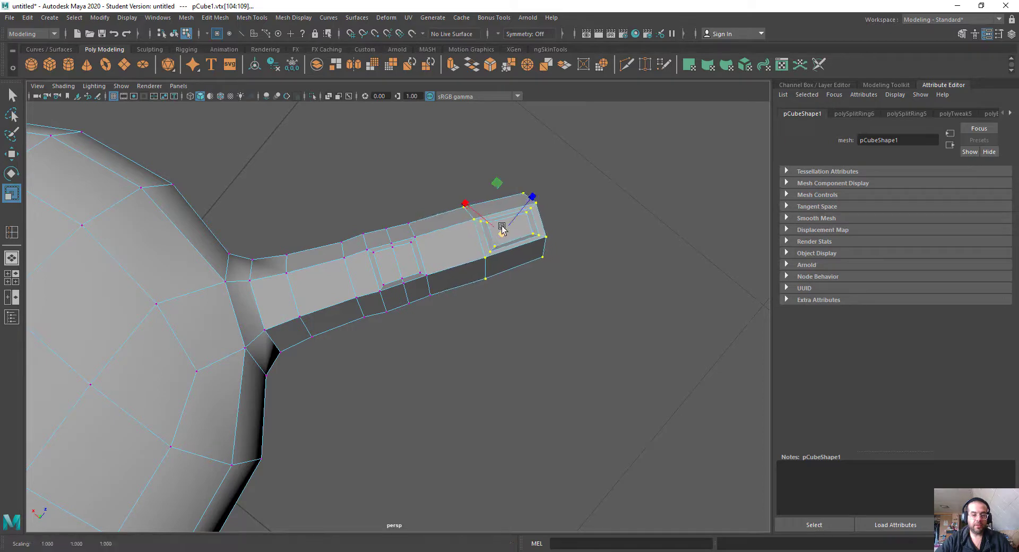
right_drag(509, 212, 590, 174)
Step: Insert an edge loop around the finger between the knuckle and the nail segment and scale it slightly
alt+drag(476, 269, 451, 233)
shift+right_drag(436, 213, 395, 218)
click(440, 228)
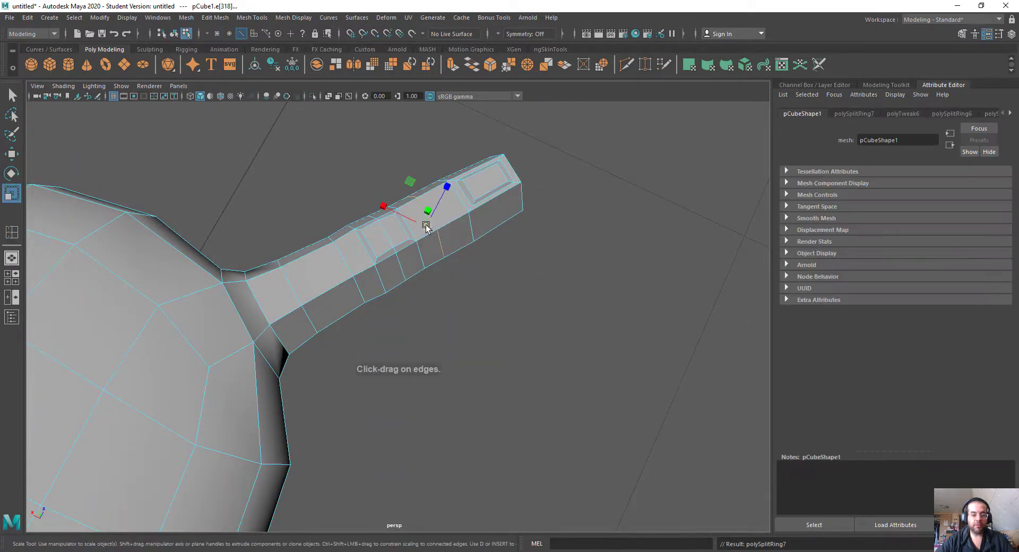
drag(426, 226, 421, 227)
Step: Move the edge across the middle of the fingertip's end face outward to round off the tip
alt+right_drag(534, 176, 247, 338)
alt+drag(246, 339, 672, 372)
alt+right_drag(673, 371, 674, 188)
right_drag(676, 111, 677, 110)
click(616, 318)
scroll(618, 319, down, 3)
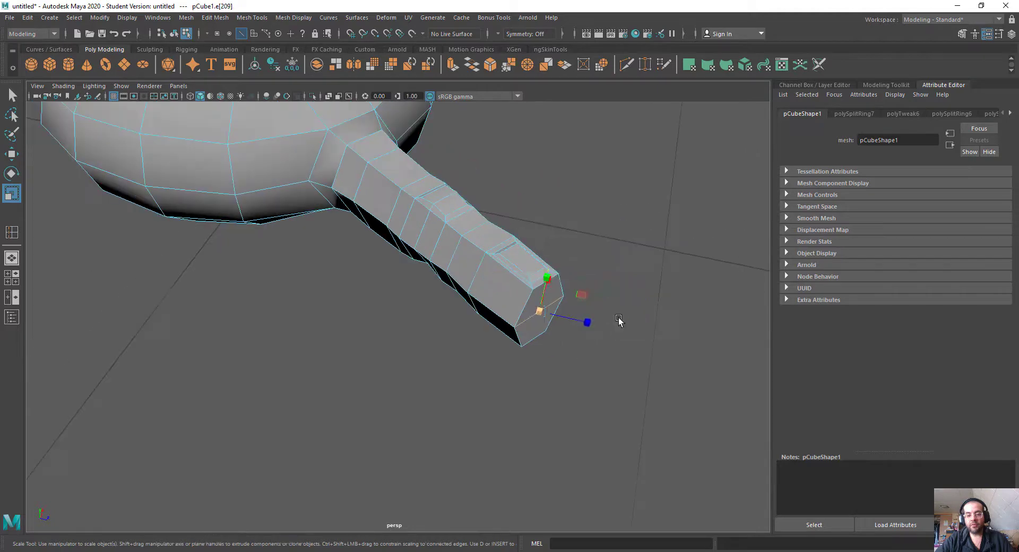
key(w)
alt+drag(552, 323, 540, 347)
drag(544, 331, 547, 335)
alt+drag(548, 380, 584, 315)
drag(571, 277, 581, 272)
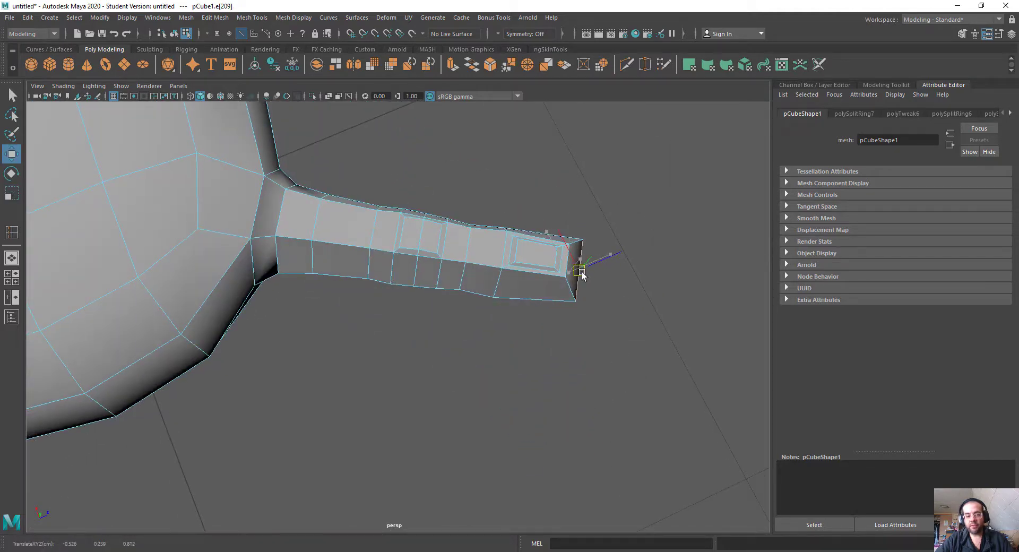
right_drag(505, 265, 577, 201)
mouse_move(572, 326)
alt+mouse_down()
mouse_move(561, 351)
mouse_move(569, 335)
alt+mouse_up()
Step: Preview the hand mesh smoothed and return it to the unsmoothed display
key(2)
click(647, 277)
alt+drag(569, 403, 301, 296)
click(523, 291)
key(1)
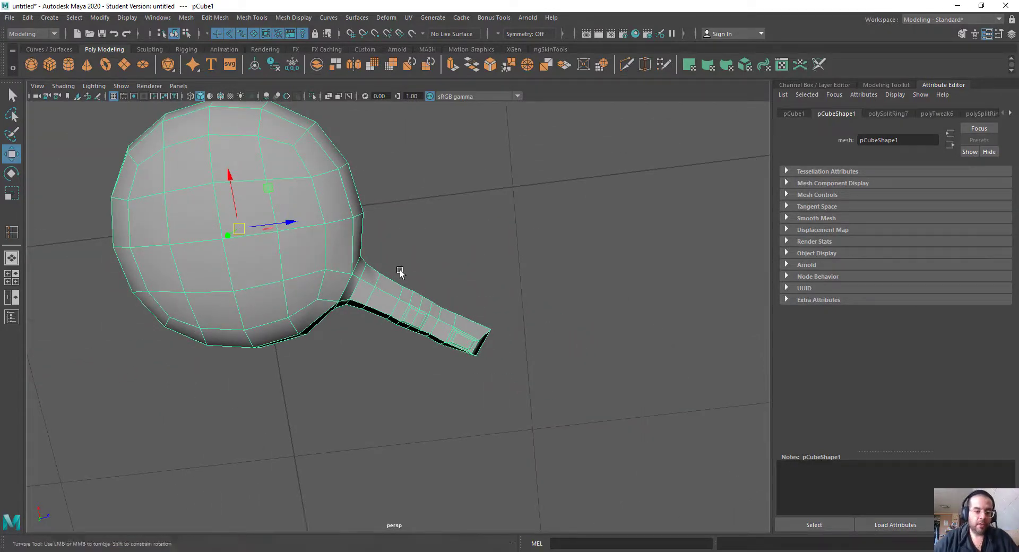
Step: Insert an edge loop through the palm right beside the base of the finger
alt+drag(400, 276, 425, 250)
scroll(424, 249, up, 3)
right_drag(449, 180, 448, 204)
click(385, 199)
shift+click(366, 243)
alt+drag(416, 243, 454, 180)
scroll(455, 179, down, 2)
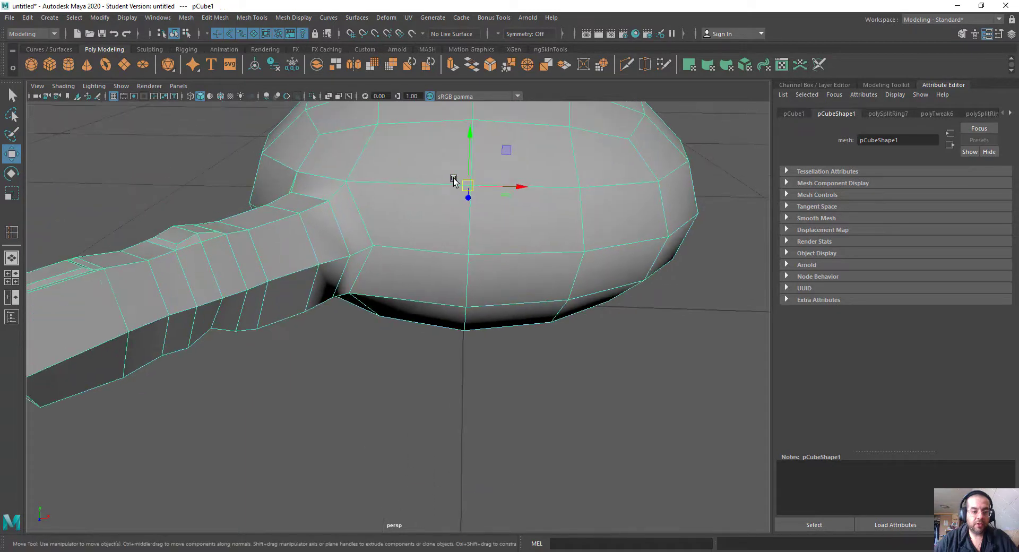
shift+right_drag(455, 179, 412, 184)
drag(412, 183, 391, 183)
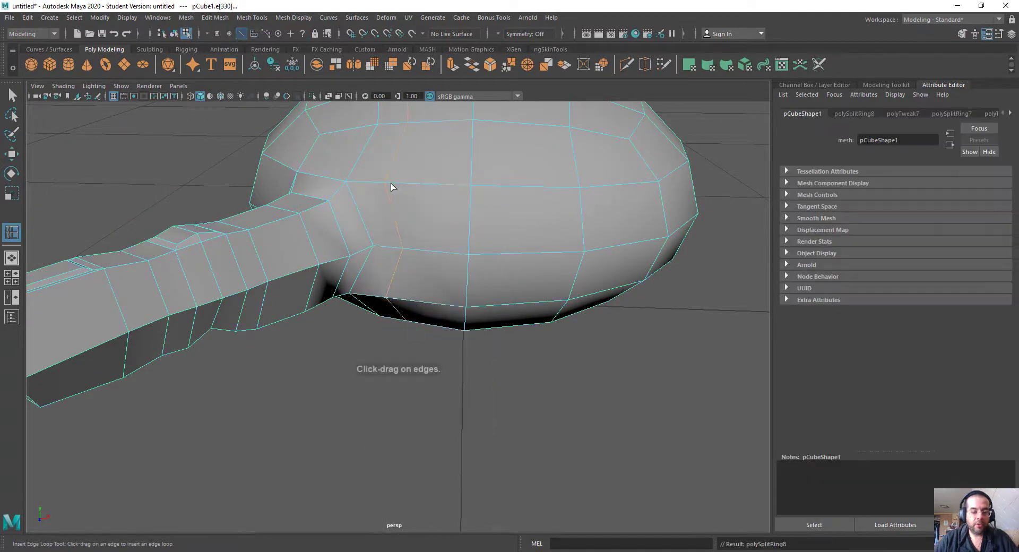
Step: Straighten the new palm loop and shift it closer to the finger's base
key(r)
key(w)
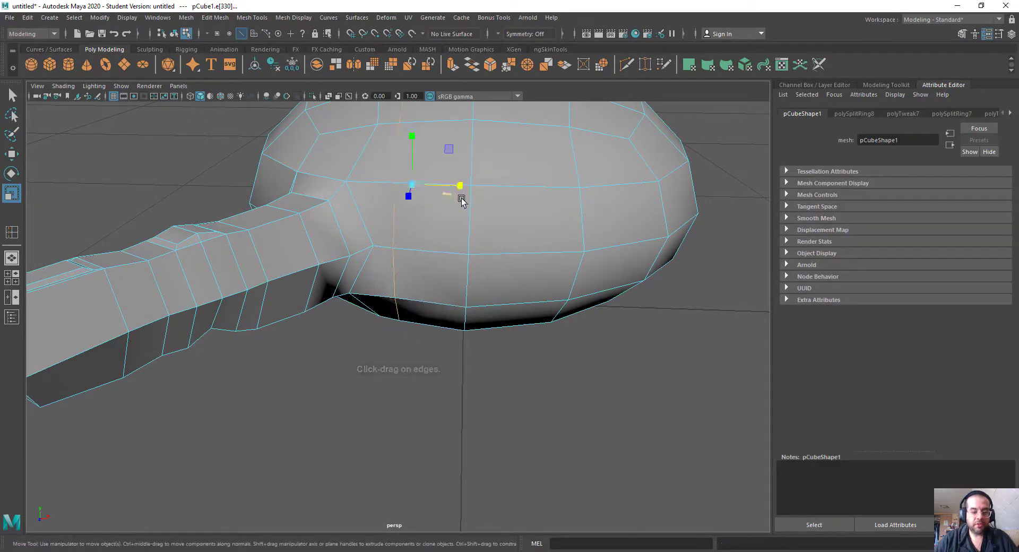
drag(461, 189, 454, 186)
alt+drag(403, 255, 393, 291)
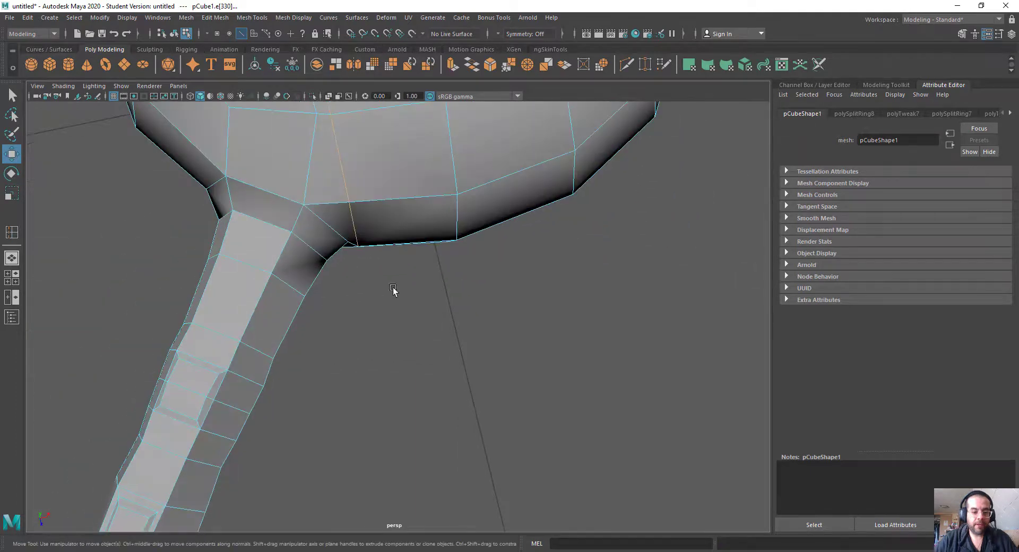
right_drag(366, 236, 323, 229)
click(357, 246)
alt+drag(378, 295, 284, 254)
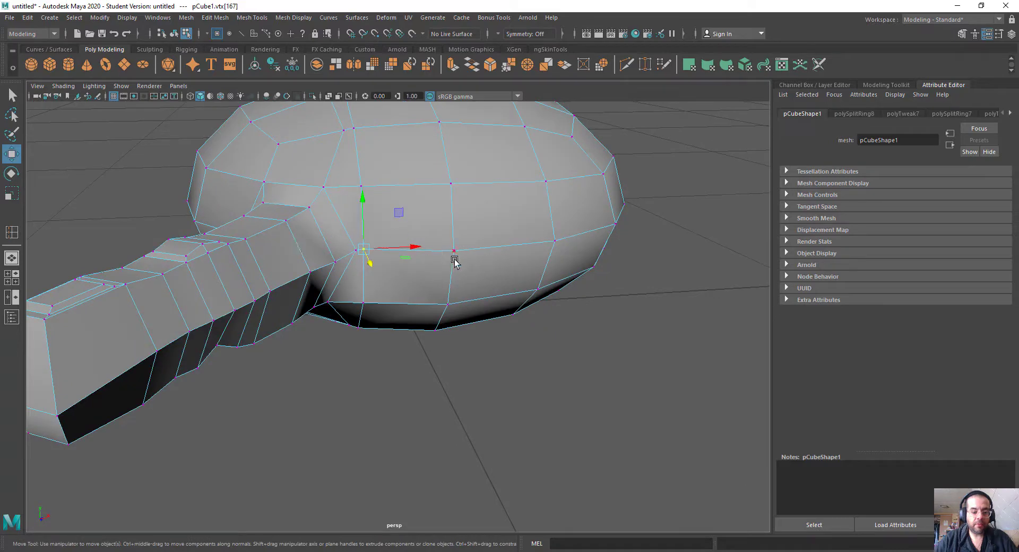
Step: Scale down the two stacked palm faces beside the new loop and circularize them
right_drag(453, 237, 419, 230)
click(419, 230)
shift+click(426, 276)
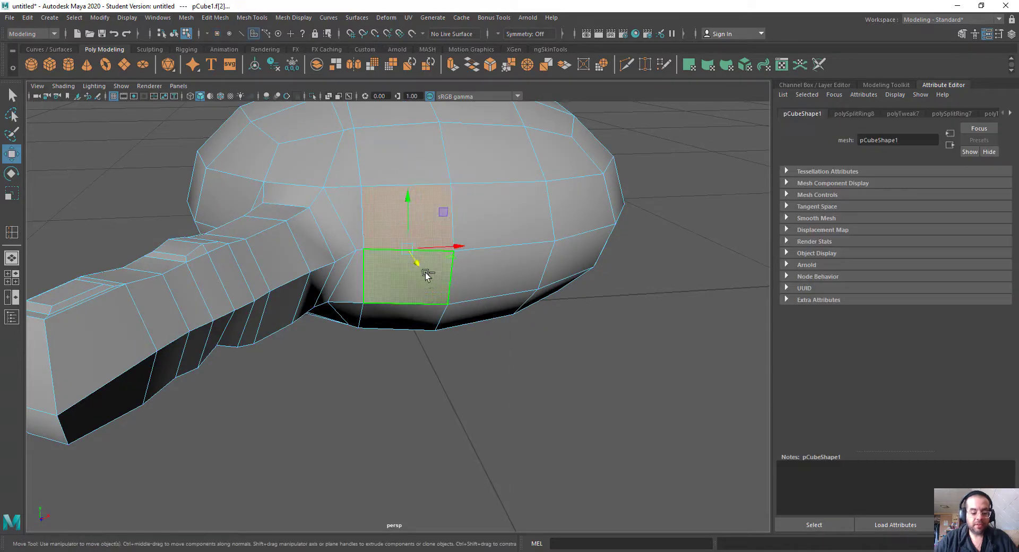
key(r)
drag(414, 258, 395, 257)
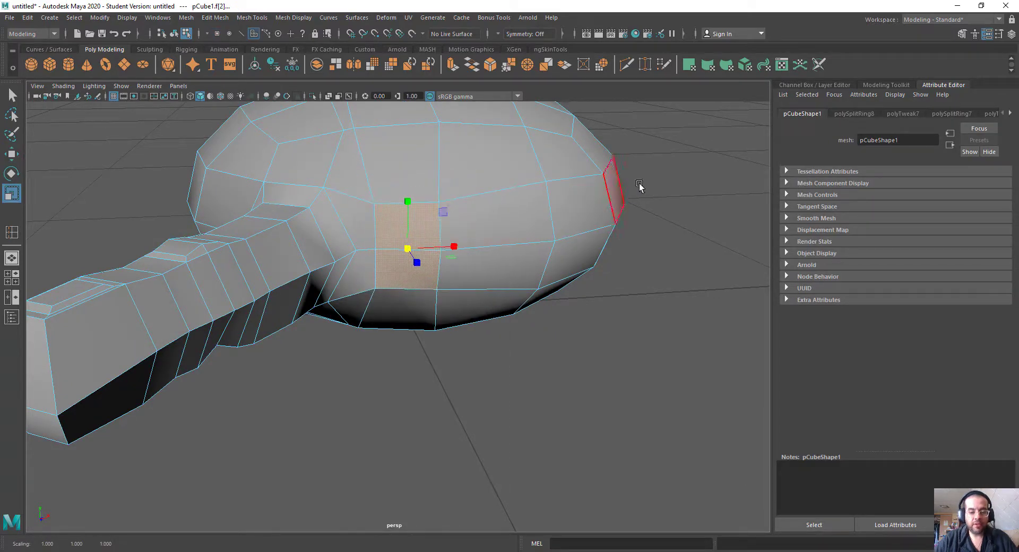
shift+right_click(663, 166)
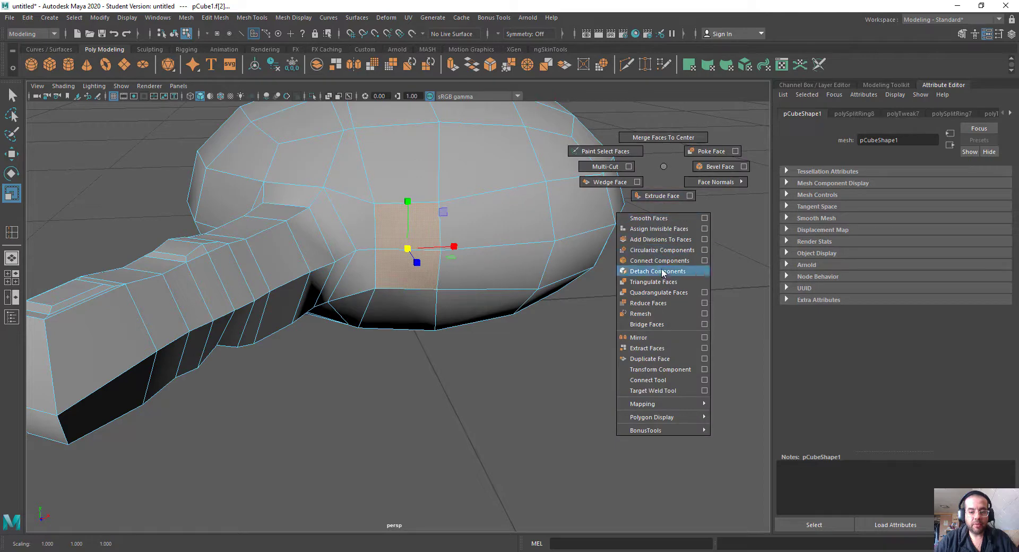
click(664, 244)
Step: Reposition the circularized faces on the palm's rim beside the finger and scale them slightly
alt+drag(660, 252, 414, 292)
key(w)
drag(447, 238, 451, 236)
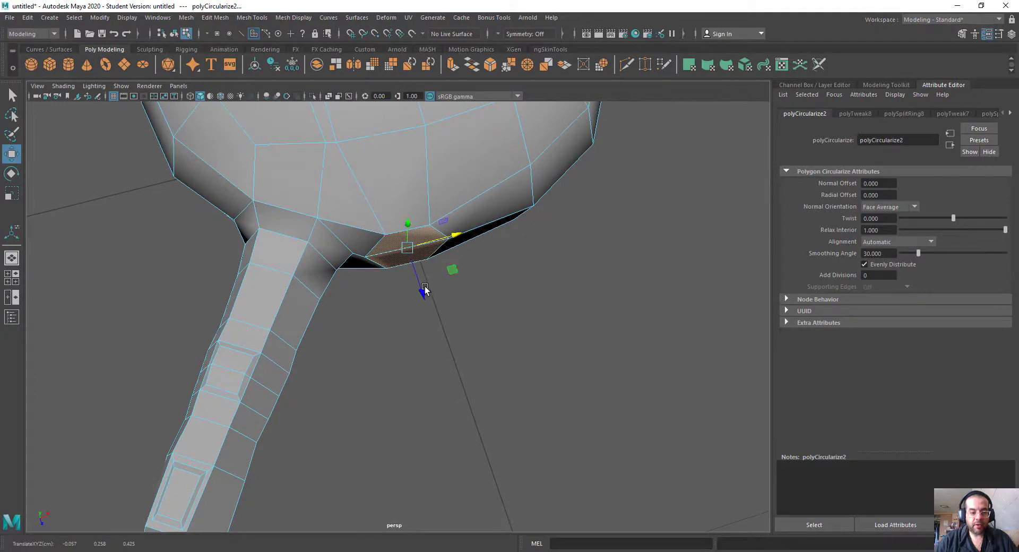
drag(424, 288, 423, 283)
key(r)
drag(406, 242, 408, 241)
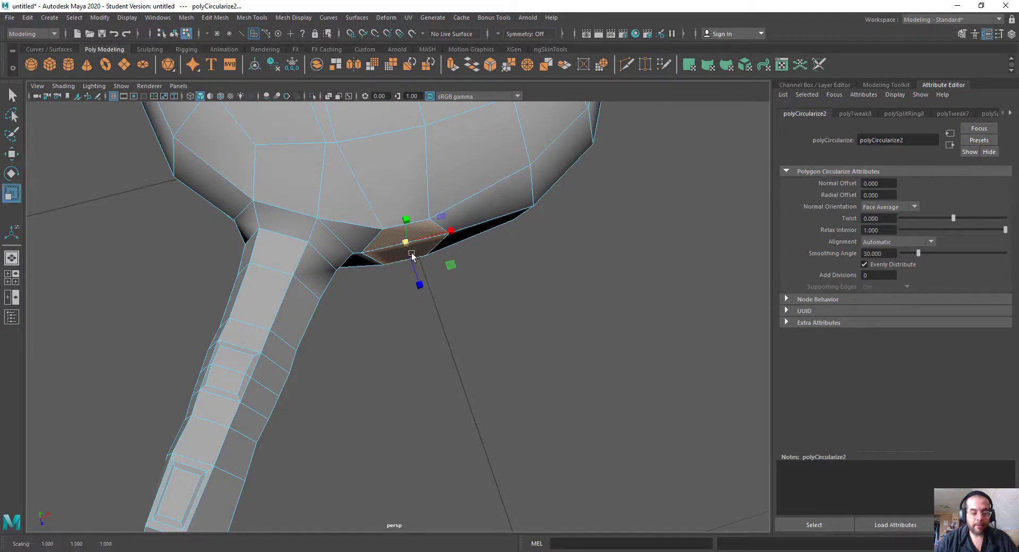
key(w)
alt+drag(418, 287, 387, 282)
Step: Delete the circularized faces to open a hole in the palm for a second finger
alt+drag(449, 267, 394, 312)
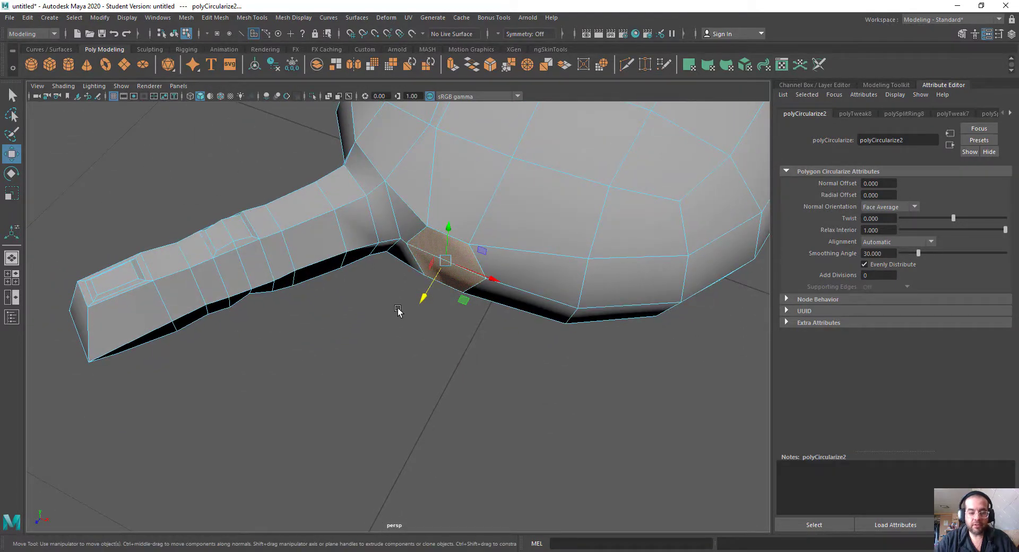
click(398, 310)
scroll(326, 260, down, 3)
alt+drag(316, 266, 254, 294)
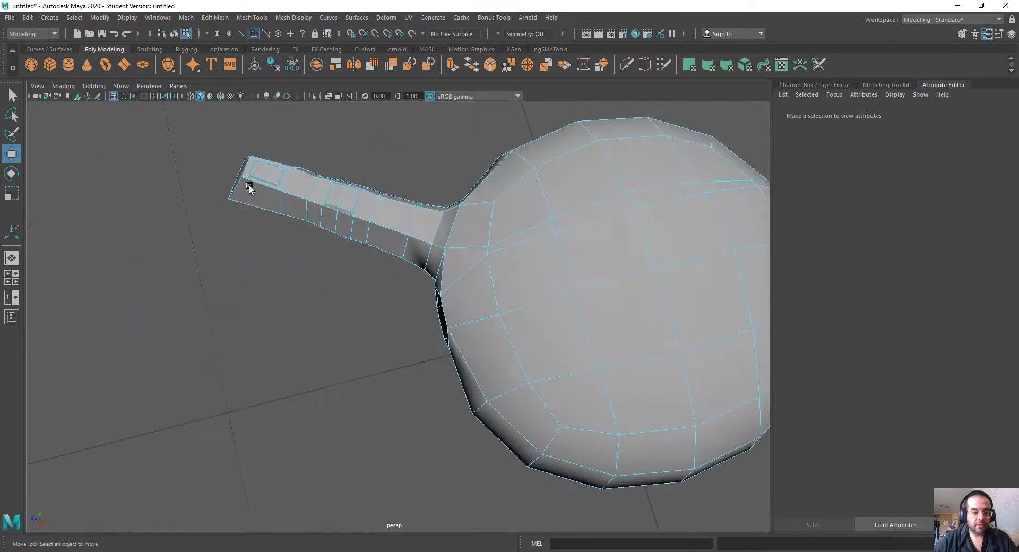
Step: Select all faces of the finger, including the ring at its base, leaving the palm faces unselected
drag(339, 241, 428, 273)
alt+drag(408, 280, 370, 364)
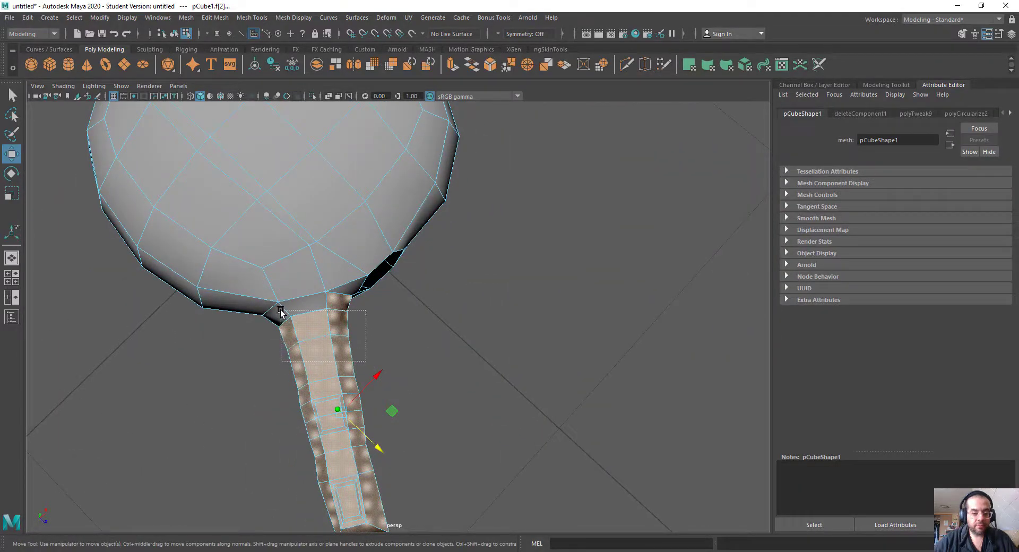
drag(281, 313, 280, 313)
alt+drag(280, 397, 375, 408)
drag(493, 472, 377, 342)
alt+drag(503, 352, 455, 177)
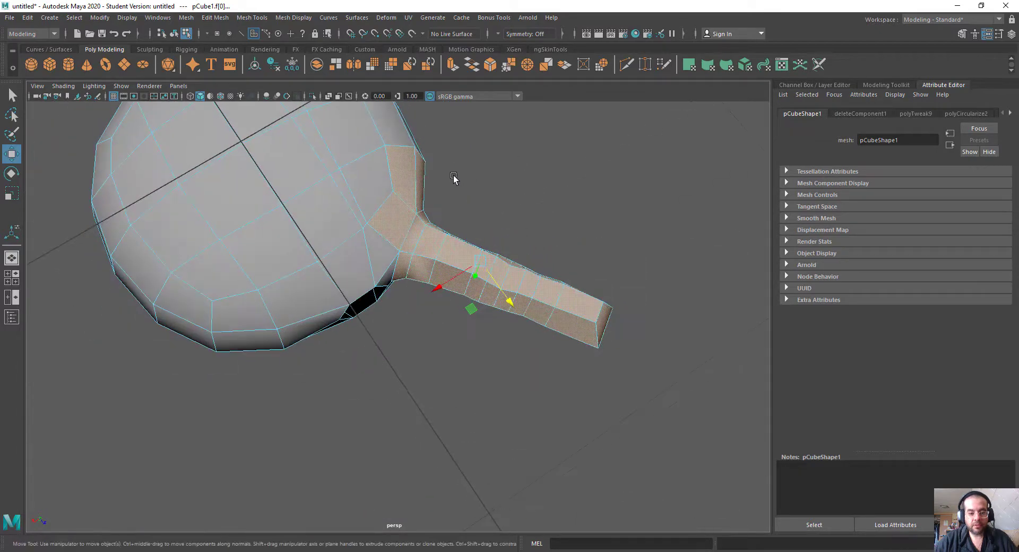
alt+drag(539, 170, 530, 243)
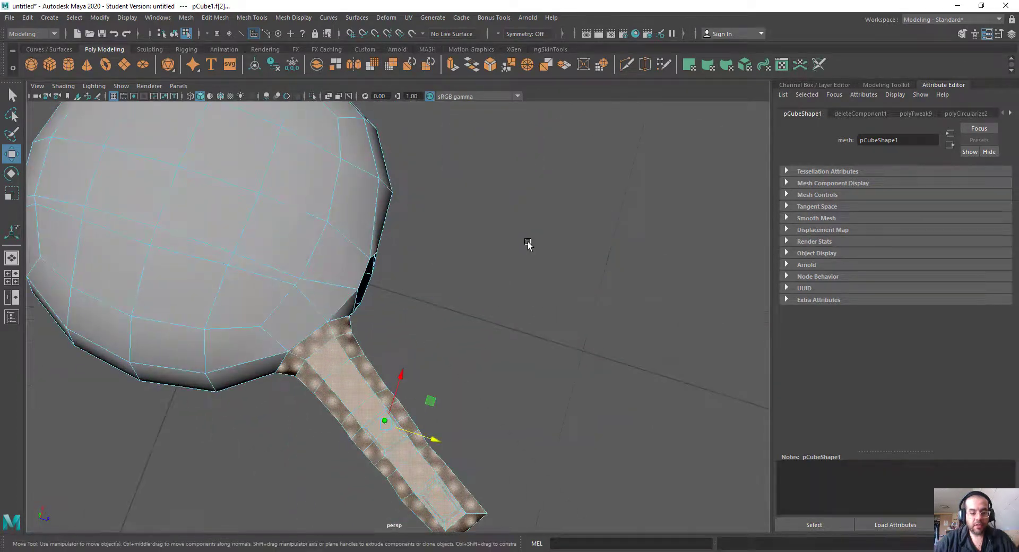
Step: Duplicate the selected finger faces as a separate mesh and select the copy as an object
shift+right_click(523, 243)
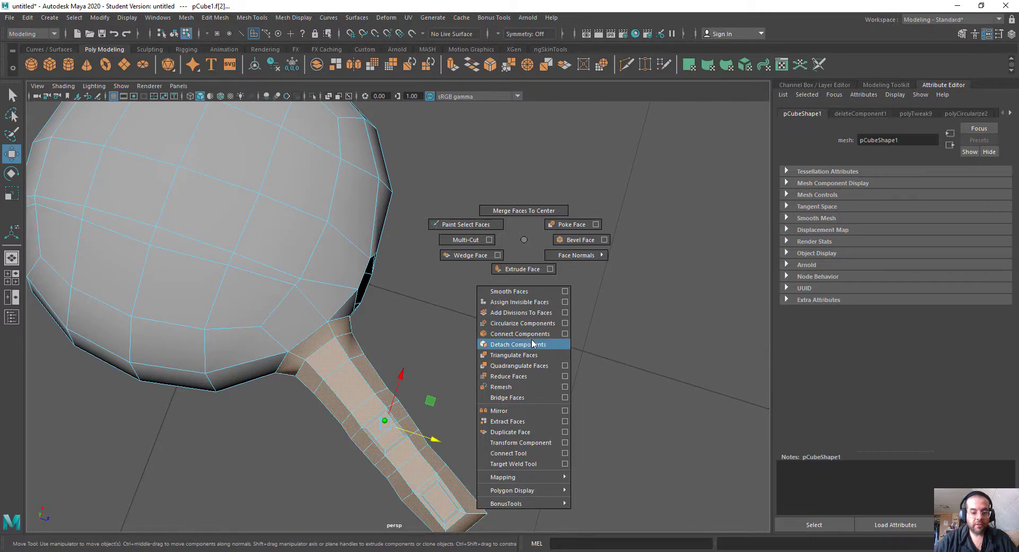
click(521, 431)
alt+middle_drag(496, 504, 484, 447)
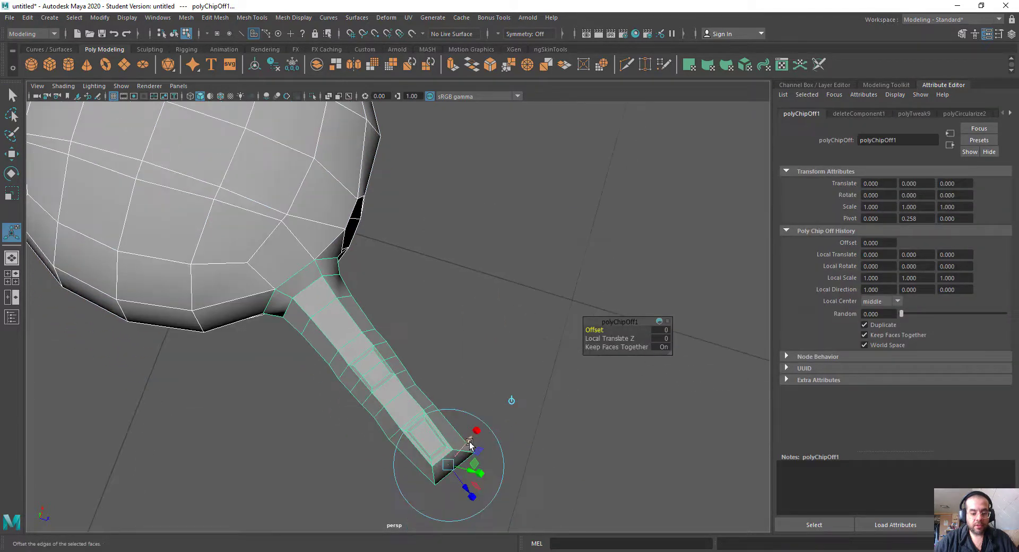
right_drag(442, 298, 493, 256)
click(357, 330)
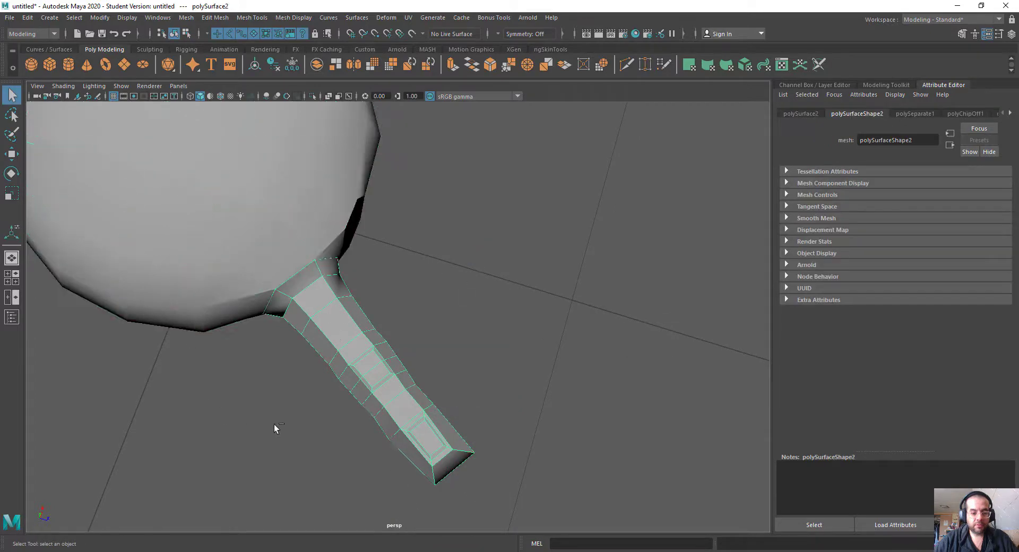
Step: Center the pivot of the copied finger
key(w)
scroll(400, 366, down, 5)
click(97, 18)
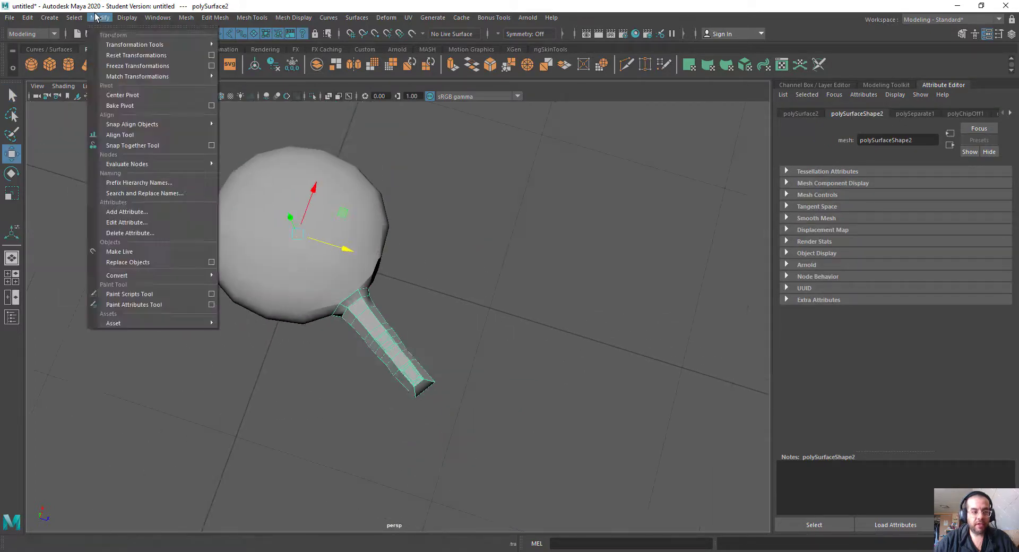
click(123, 95)
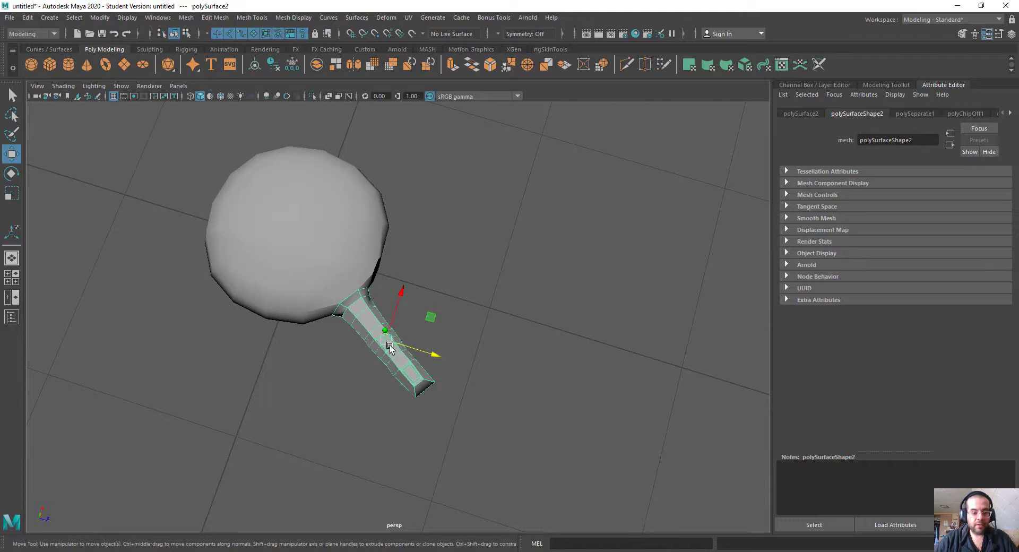
Step: Move the copied finger next to the original in front of the palm hole and rotate it about 21° sideways
drag(390, 346, 420, 322)
key(e)
drag(467, 294, 467, 264)
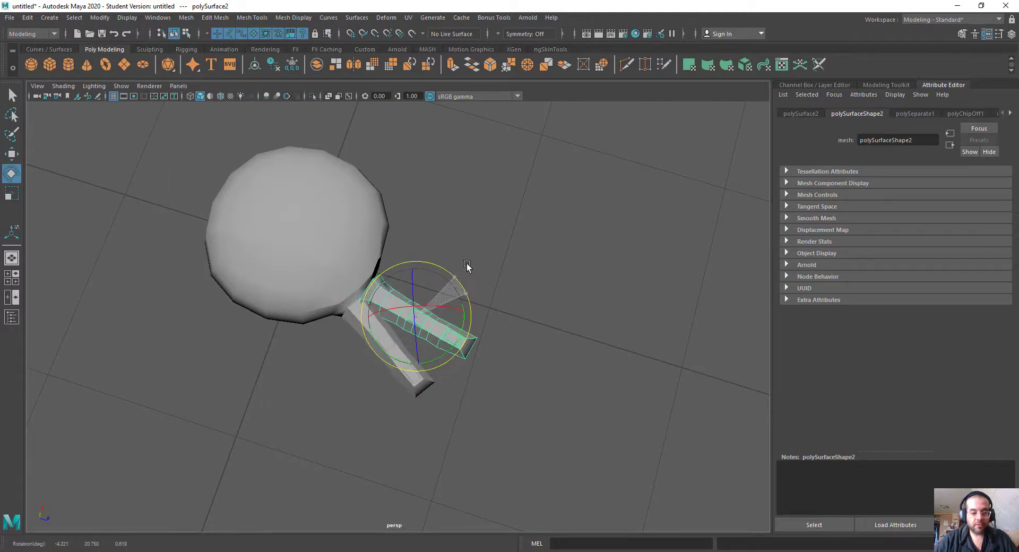
key(w)
key(r)
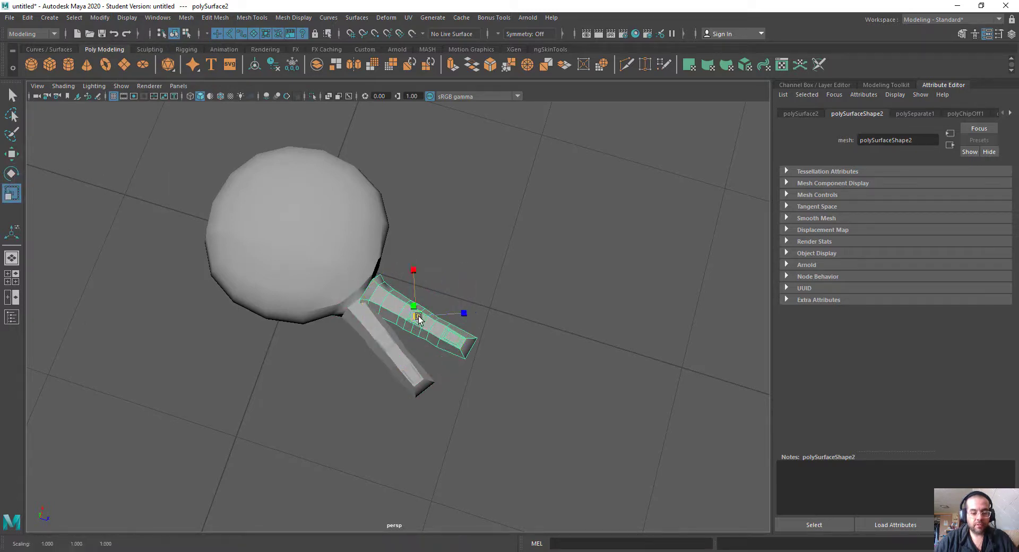
key(w)
drag(419, 321, 311, 263)
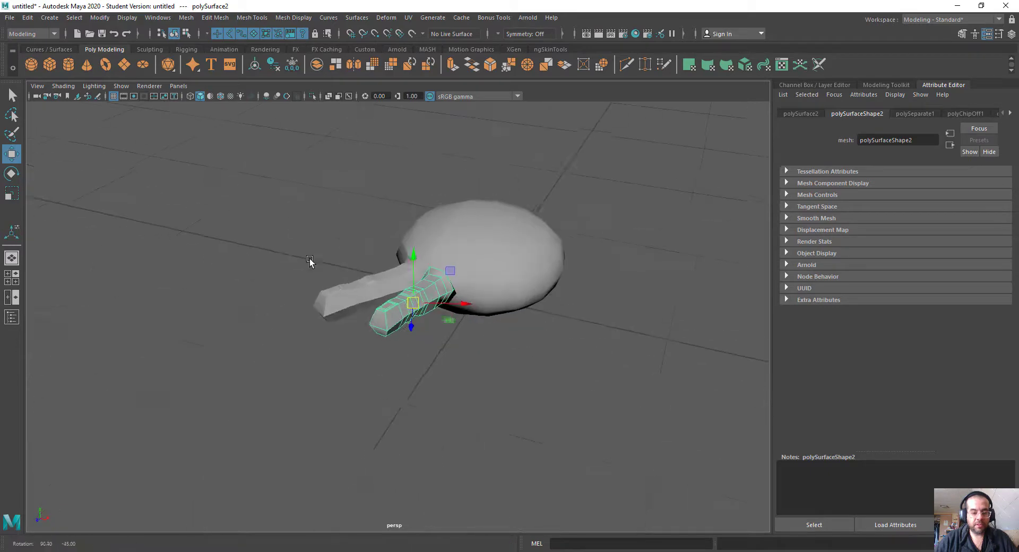
Step: Adjust the copied finger's position and rotate it to about 23° so its base faces the hole
alt+right_drag(311, 263, 423, 325)
key(e)
alt+drag(423, 324, 438, 338)
key(w)
key(e)
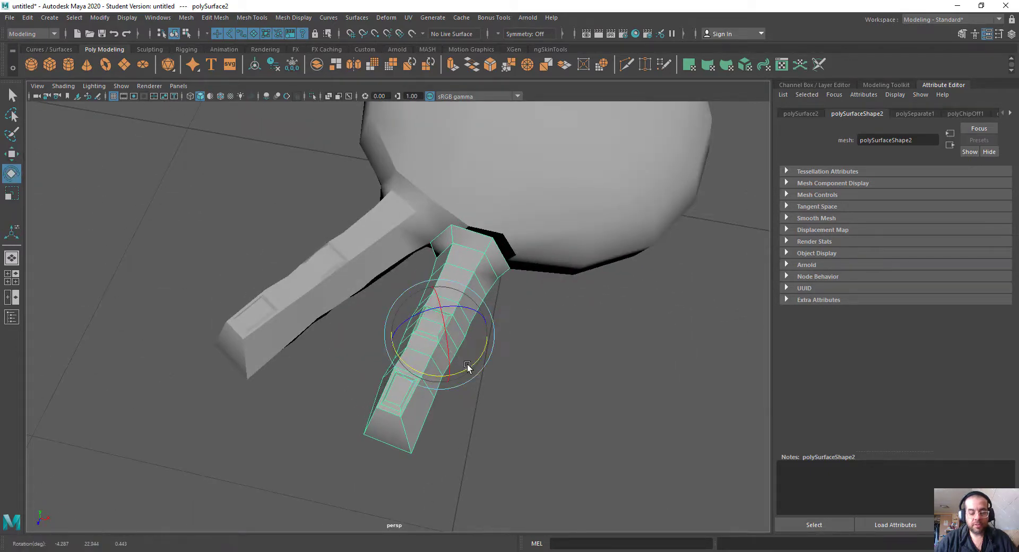
Step: Scale the copied finger slightly and reposition its base at the palm hole
key(r)
alt+drag(510, 350, 389, 361)
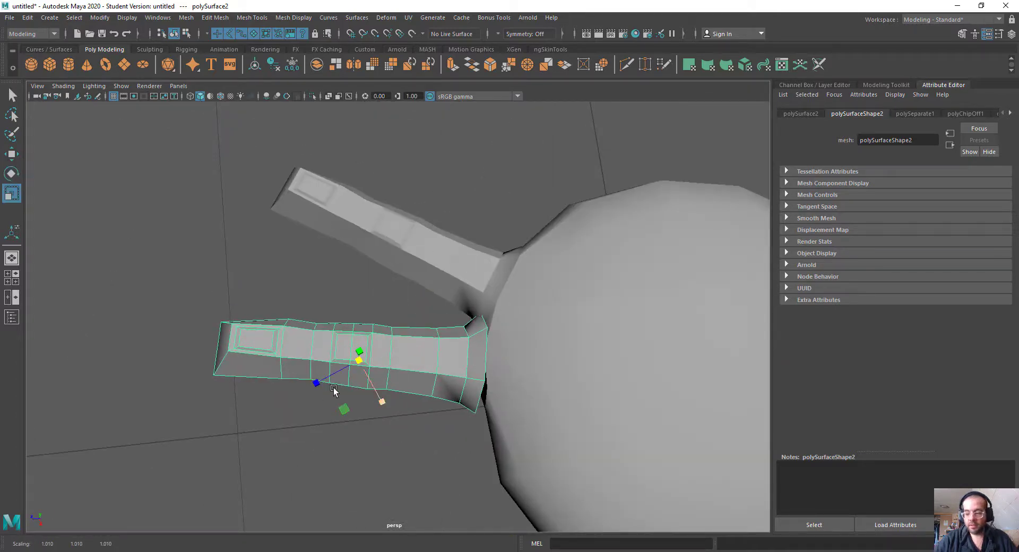
drag(356, 358, 439, 337)
key(w)
key(w)
click(339, 327)
click(299, 314)
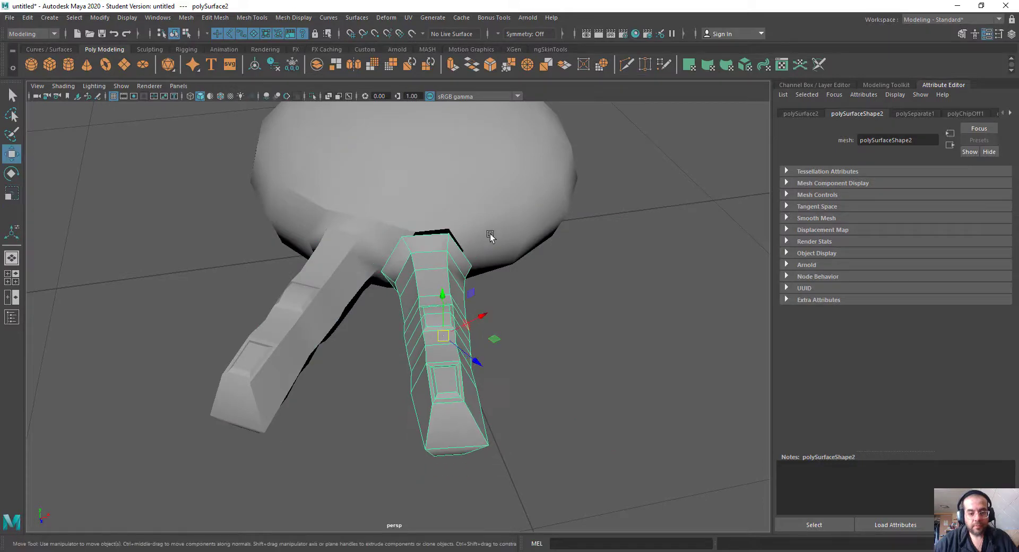
Step: Select the palm mesh with the original finger, enlarge it and shift it relative to the copied finger
click(455, 197)
drag(451, 160, 473, 130)
key(r)
key(w)
mouse_move(398, 130)
mouse_down()
mouse_move(400, 95)
mouse_move(399, 114)
mouse_up()
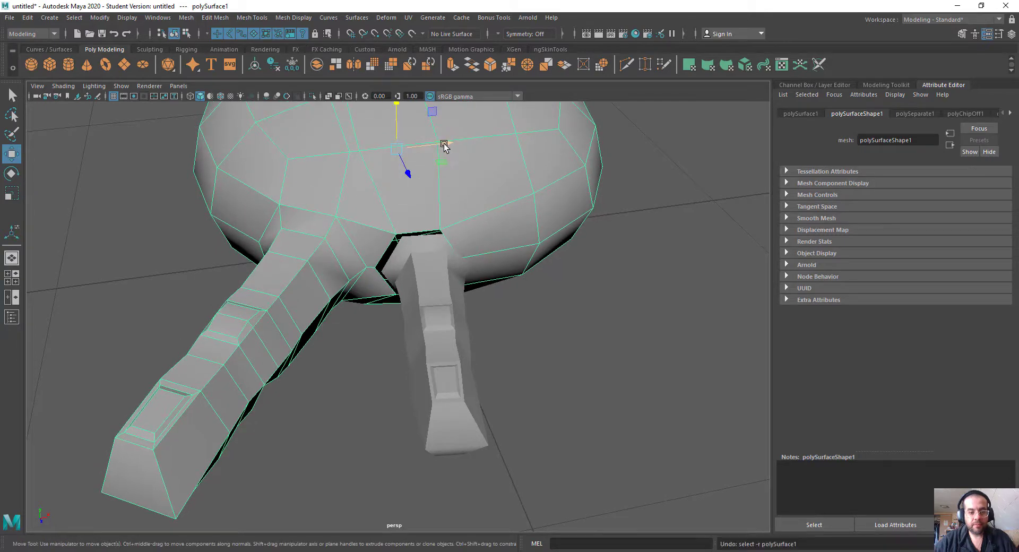
drag(444, 143, 454, 143)
Step: Select the copied finger and adjust its placement and size in front of the palm hole
click(429, 392)
alt+drag(437, 391, 483, 338)
key(r)
key(w)
key(e)
key(r)
key(w)
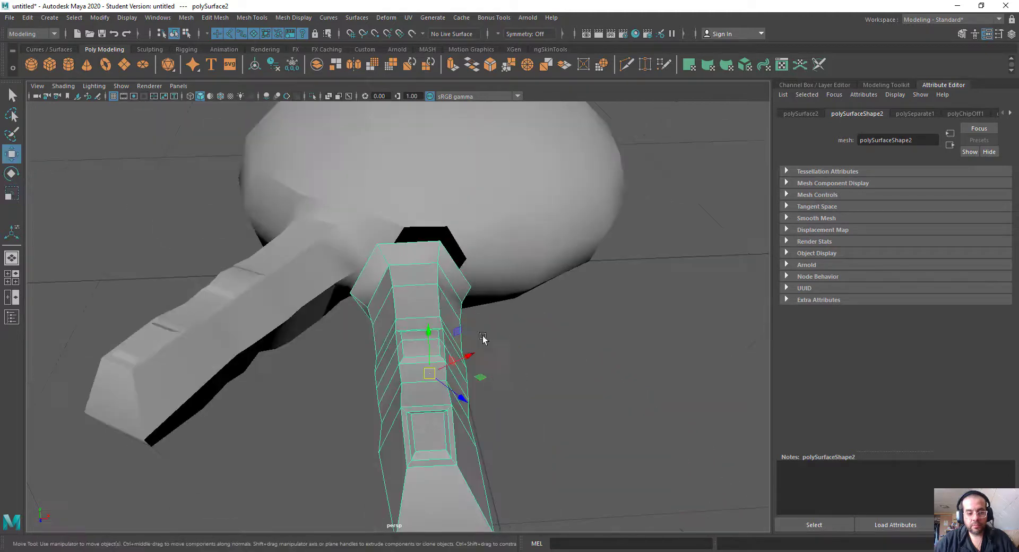
Step: Center the copied finger's pivot again after its placement
right_click(459, 363)
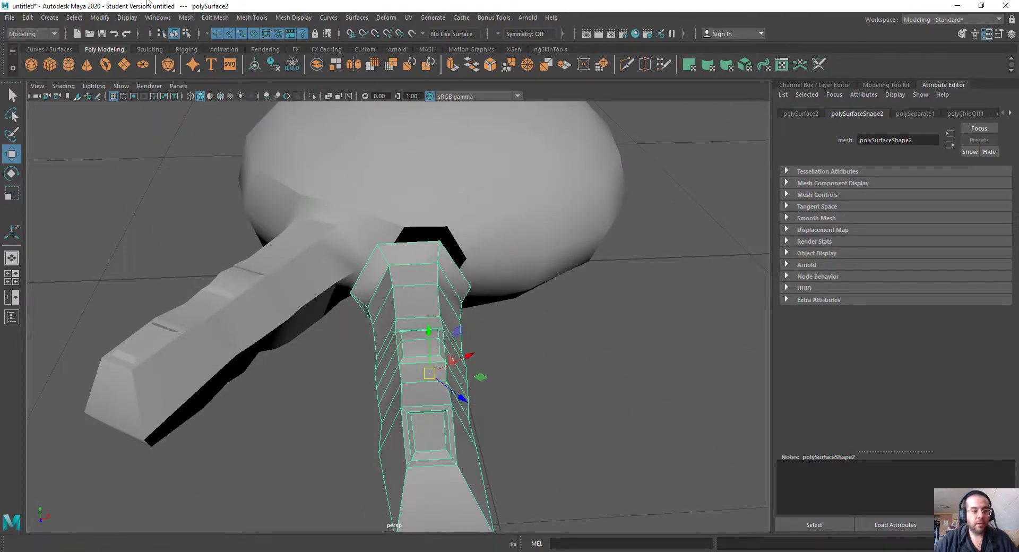
click(100, 18)
click(123, 94)
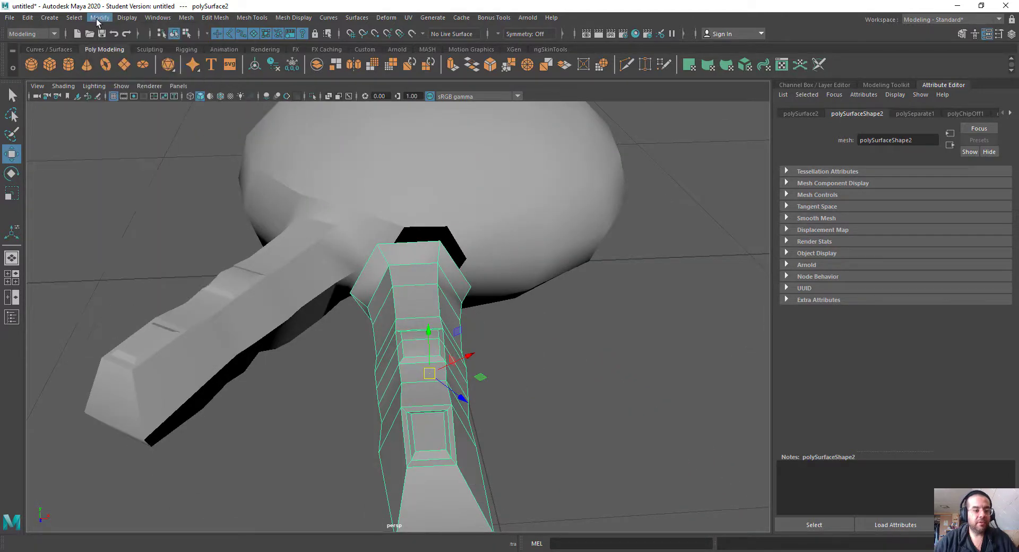
Step: Freeze the copied finger's transformations and shift the finger sideways in front of the palm hole
click(100, 18)
click(122, 66)
drag(479, 371, 503, 372)
Step: Combine the copied finger and the palm mesh into a single mesh
shift+click(487, 202)
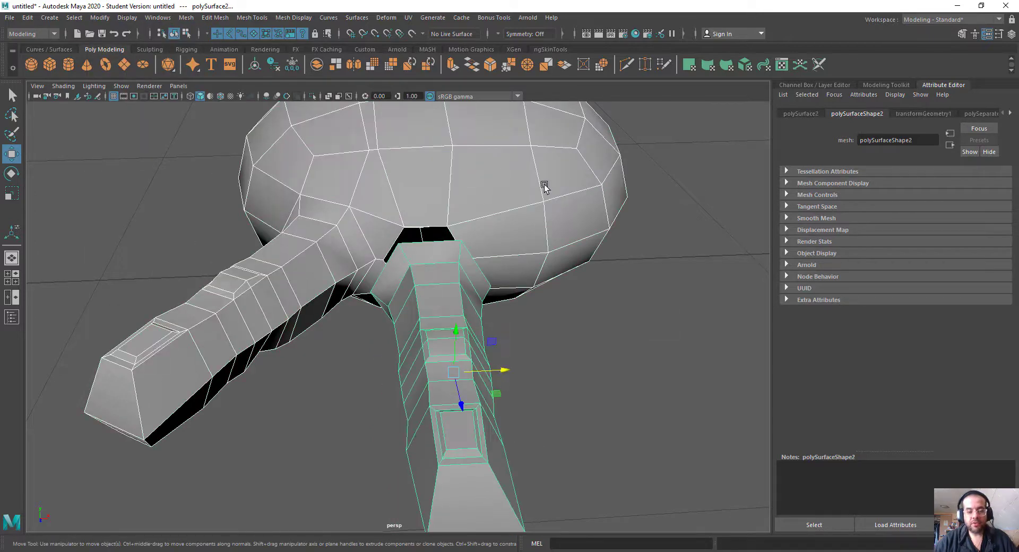
click(468, 346)
click(589, 193)
shift+right_click(680, 202)
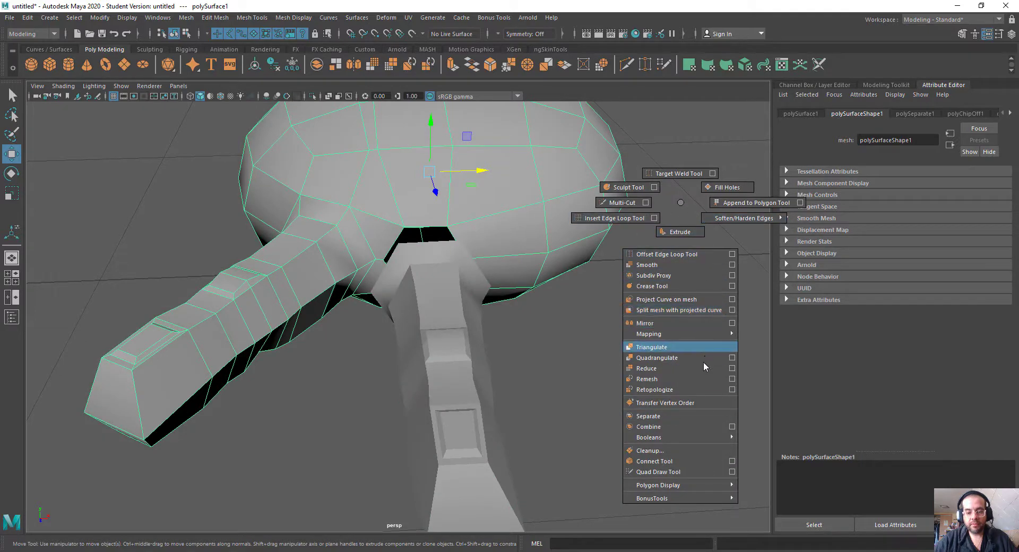
click(666, 427)
alt+drag(497, 267, 391, 346)
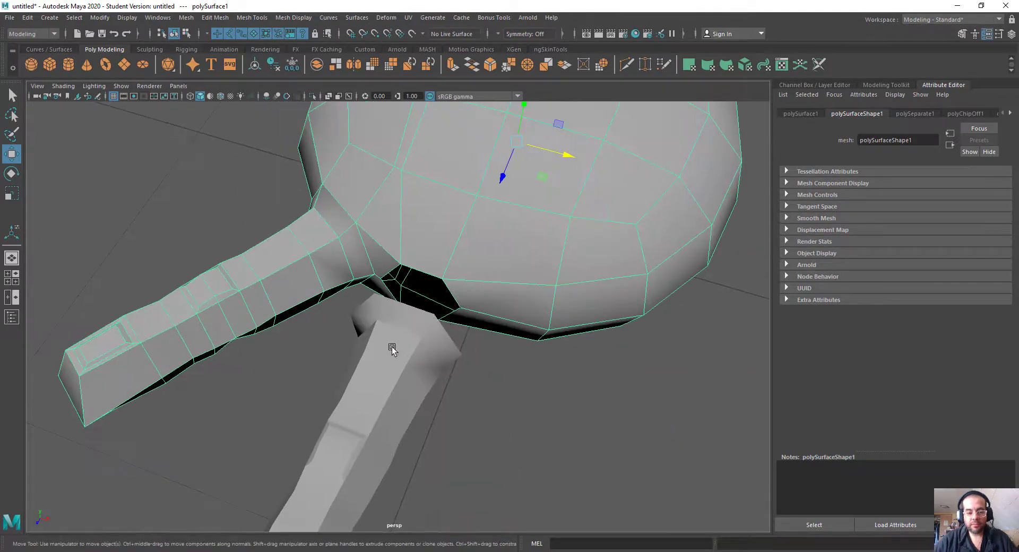
click(330, 450)
shift+right_click(550, 267)
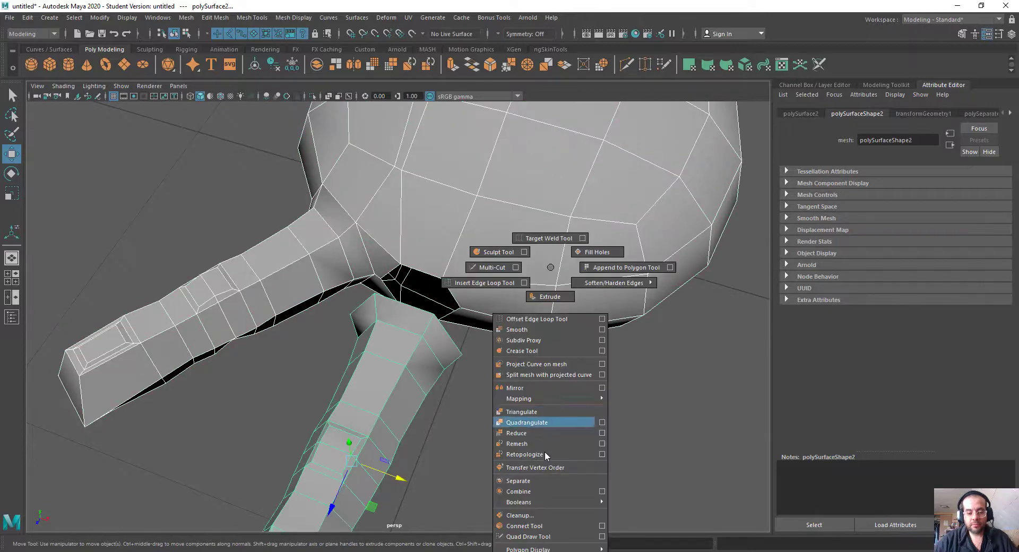
click(538, 492)
alt+drag(432, 341, 482, 289)
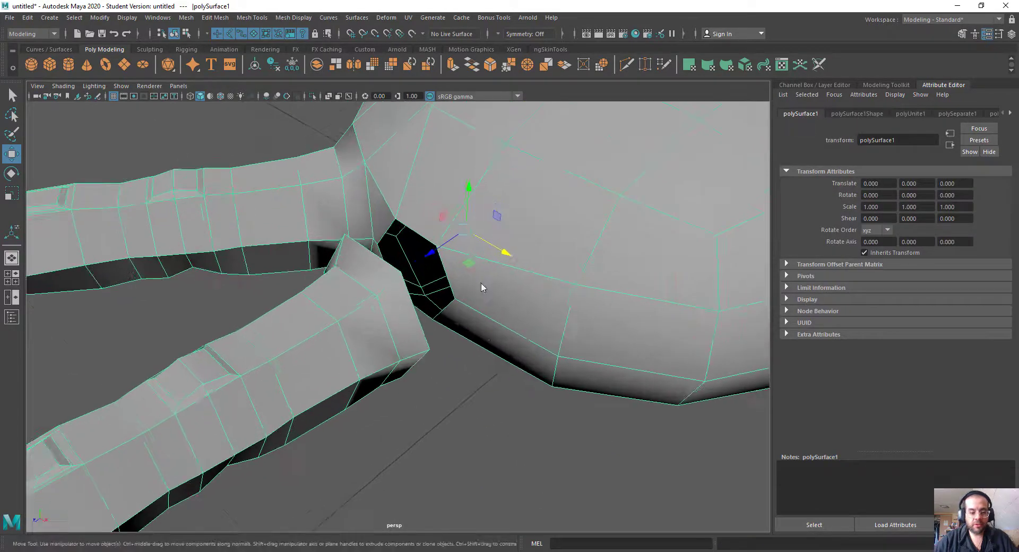
Step: Merge the first two pairs of matching vertices on the copied finger's base and the palm hole to their centers
right_click(482, 270)
click(420, 265)
click(443, 322)
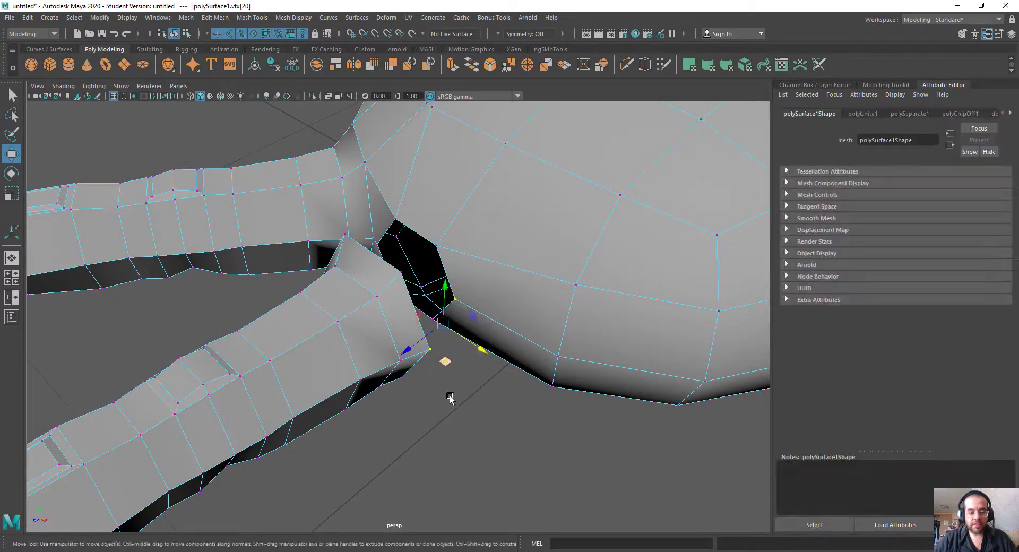
shift+right_drag(481, 437, 478, 354)
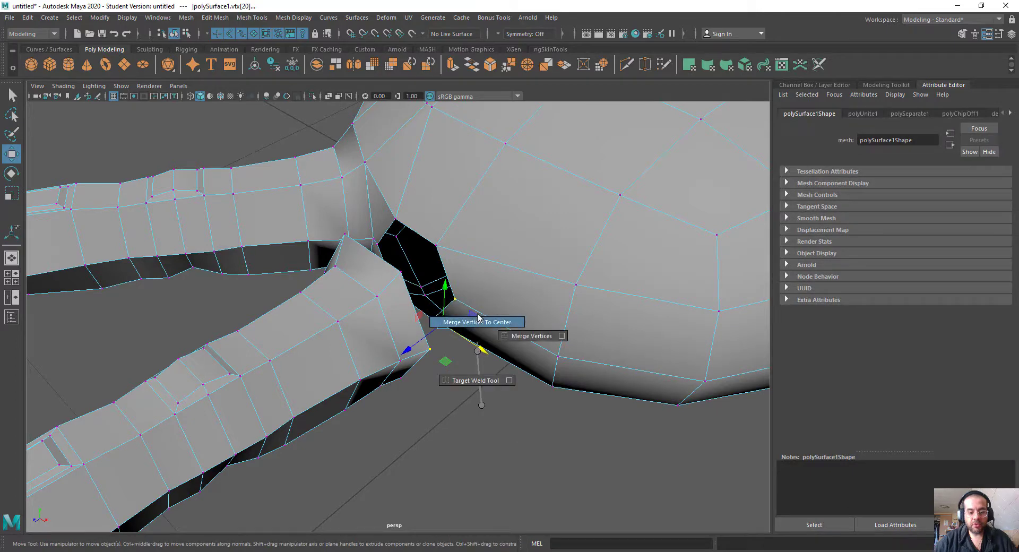
shift+right_drag(477, 317, 477, 319)
alt+drag(451, 297, 383, 232)
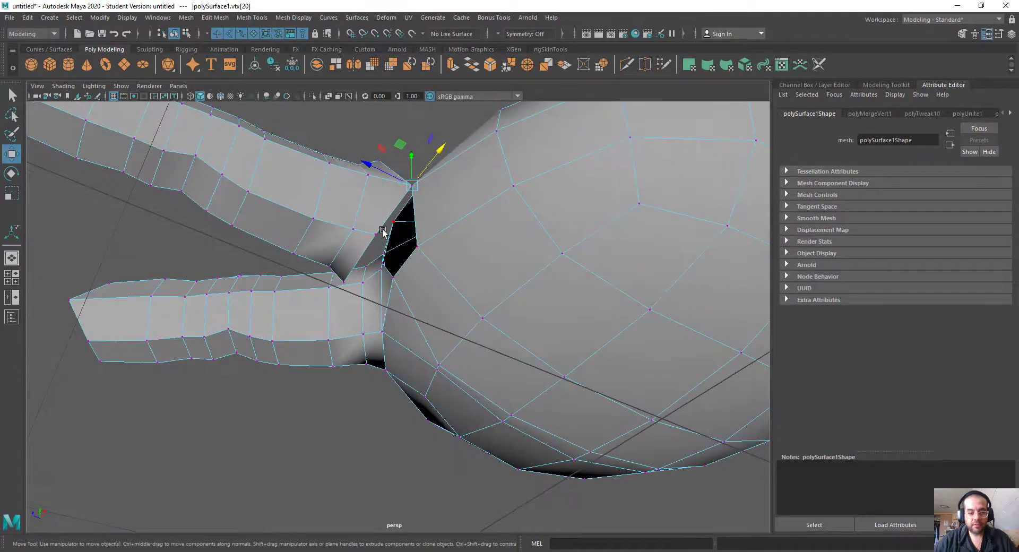
key(g)
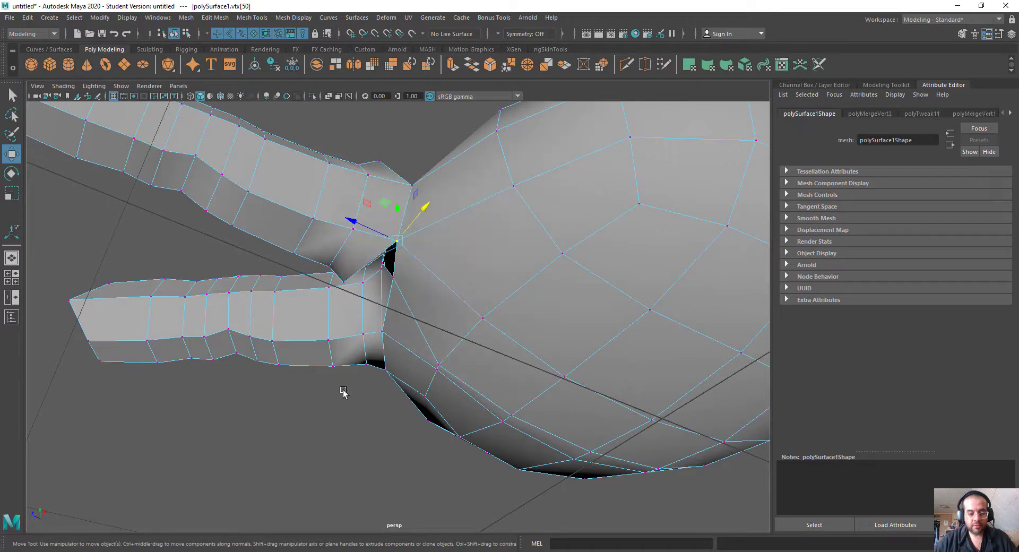
Step: Merge the remaining vertex pairs around the copied finger's base to center until the palm hole is closed
alt+drag(343, 393, 376, 302)
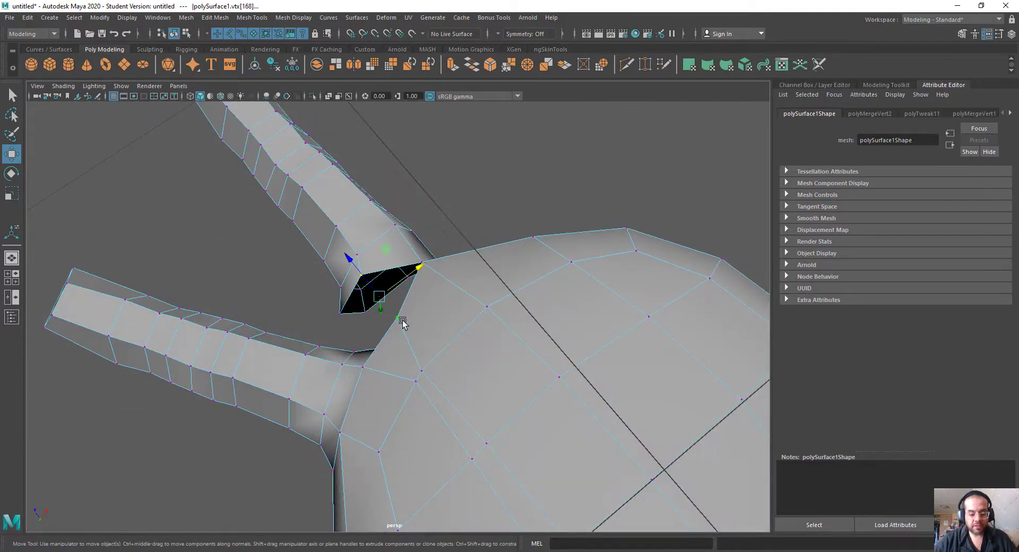
key(g)
alt+drag(359, 347, 579, 251)
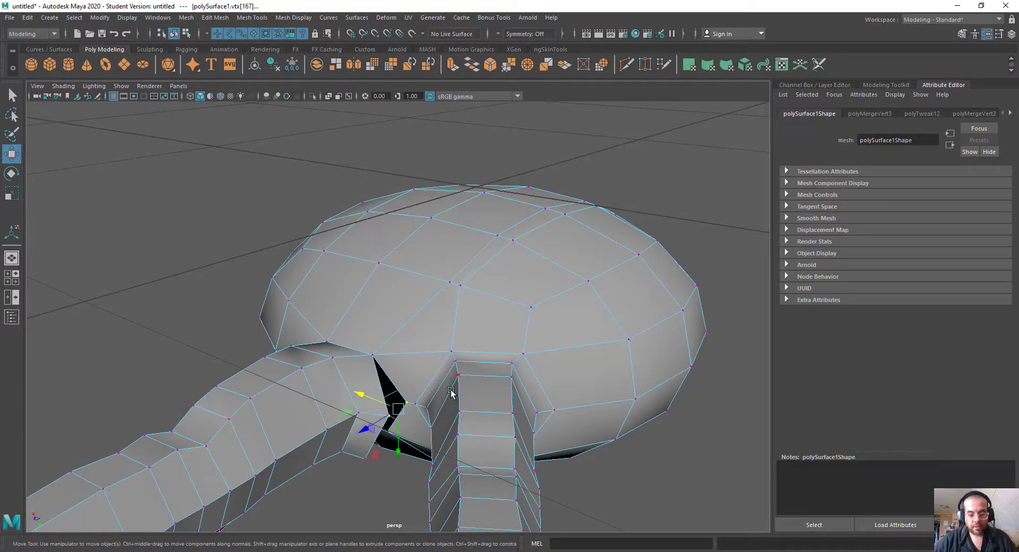
key(g)
alt+drag(451, 392, 387, 329)
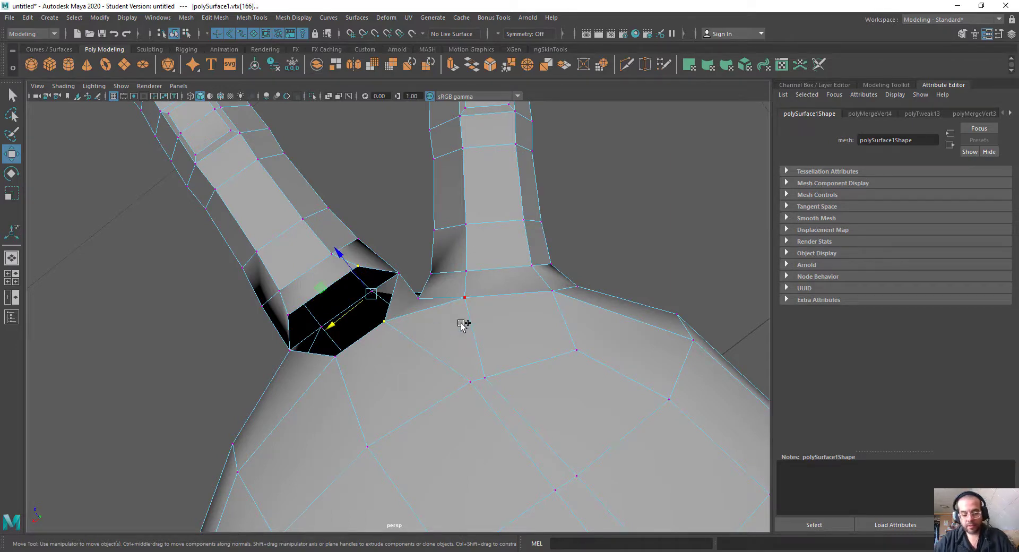
key(g)
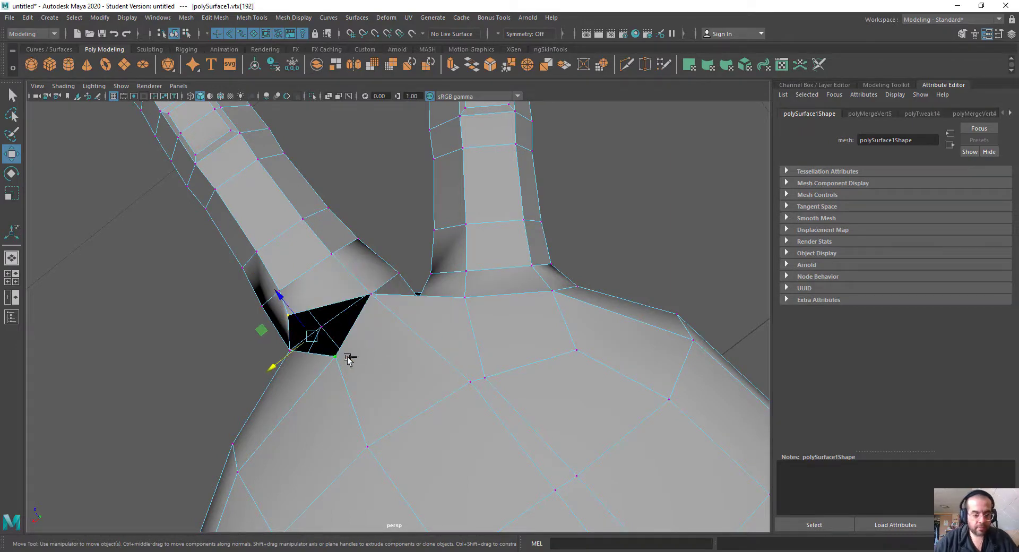
key(g)
Step: Reposition the edge at the copied finger's base and the vertex between the two fingers to even out the join with the palm
scroll(367, 362, down, 3)
alt+drag(368, 362, 364, 271)
right_drag(364, 270, 359, 226)
click(358, 289)
alt+drag(358, 289, 364, 318)
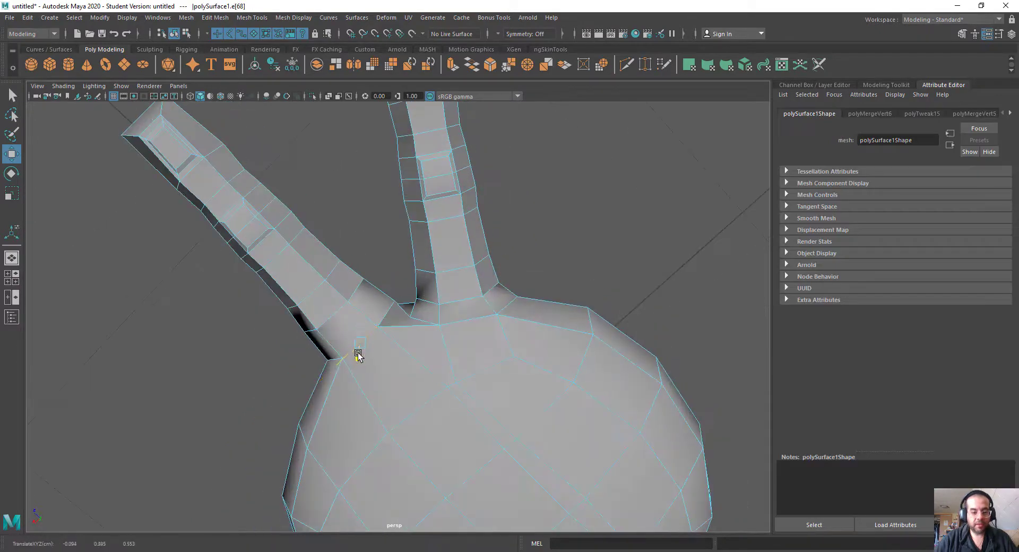
drag(355, 370, 374, 356)
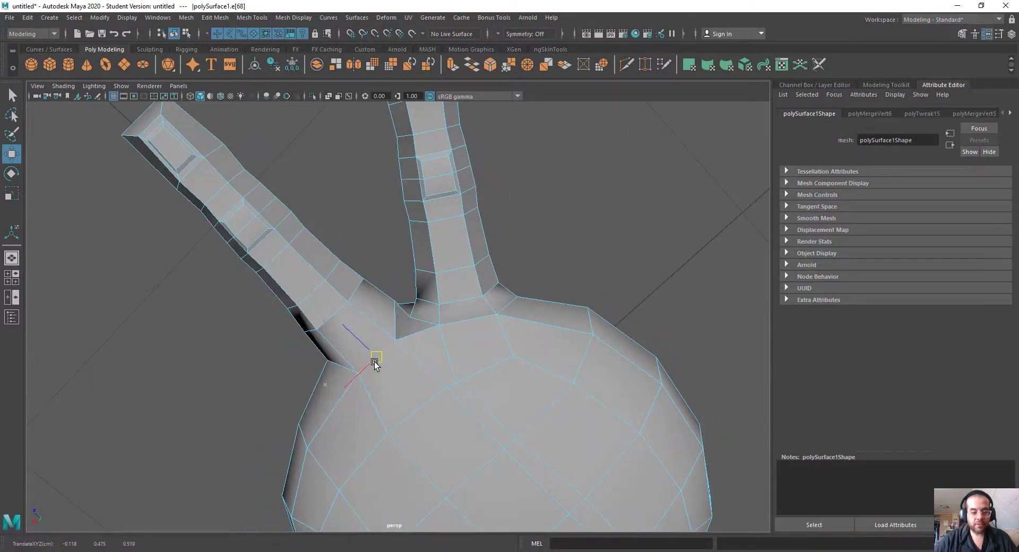
right_drag(423, 314, 410, 317)
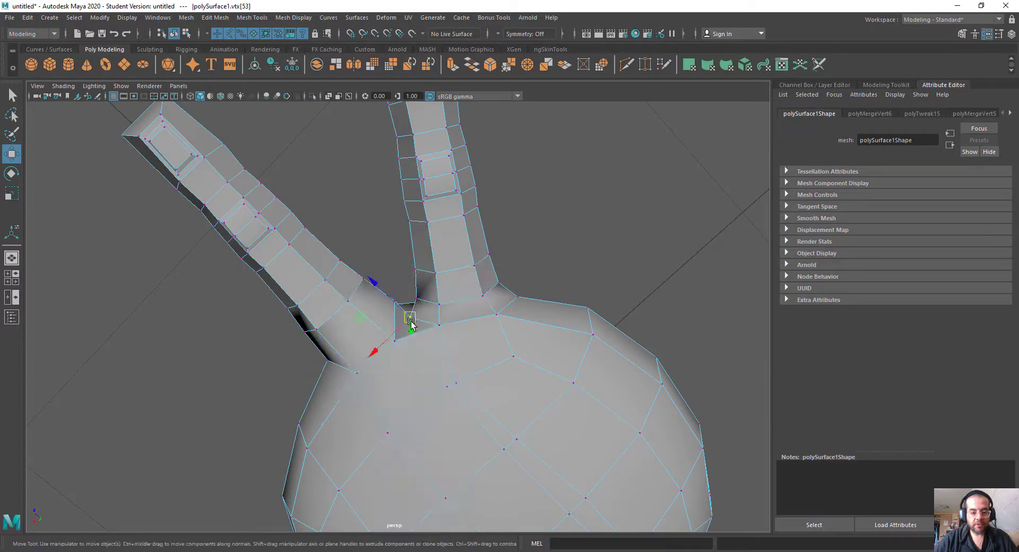
drag(411, 321, 333, 299)
Step: Turn on Soft Select, adjust its falloff radius and shift the original finger's vertices outward from the copied finger
key(b)
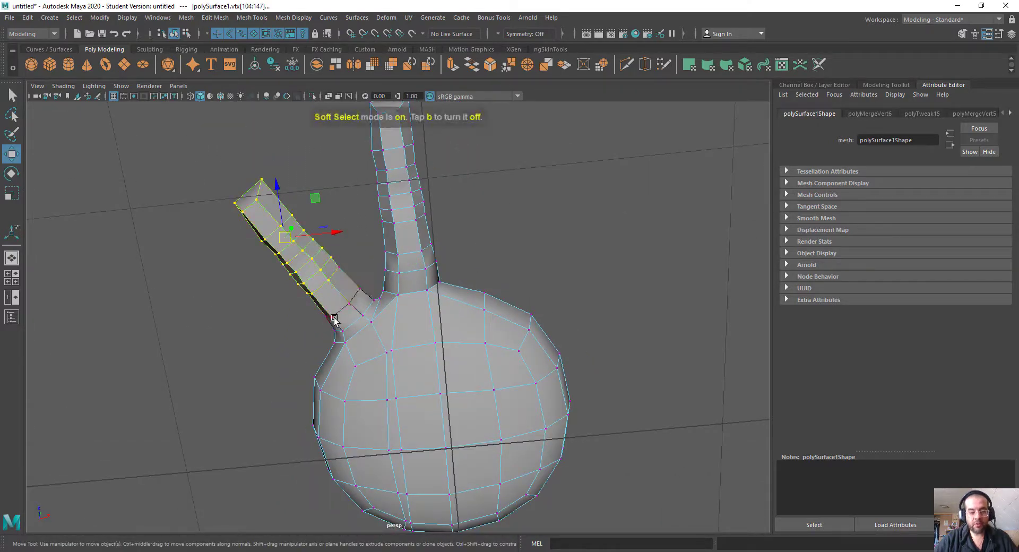
drag(551, 216, 610, 248)
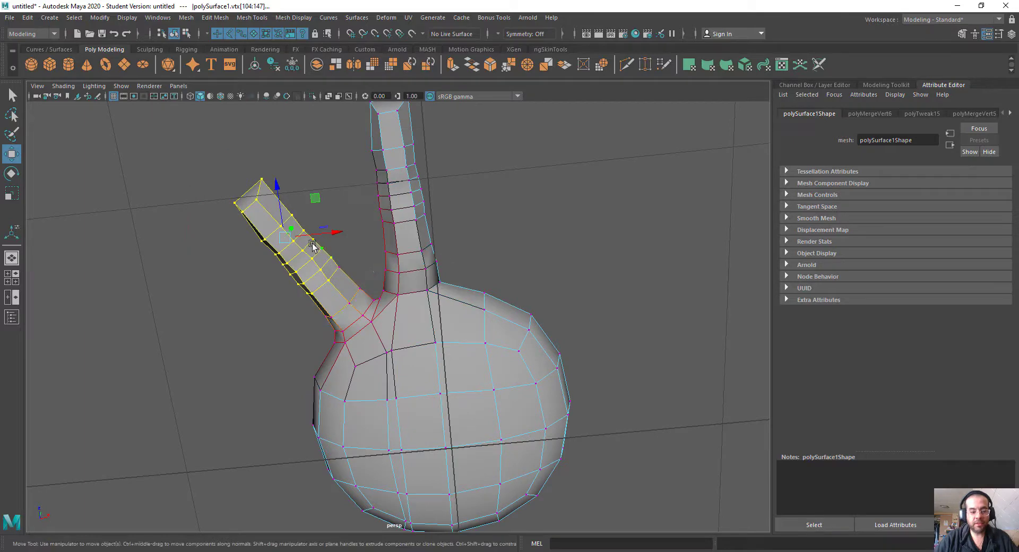
drag(287, 243, 323, 289)
click(266, 248)
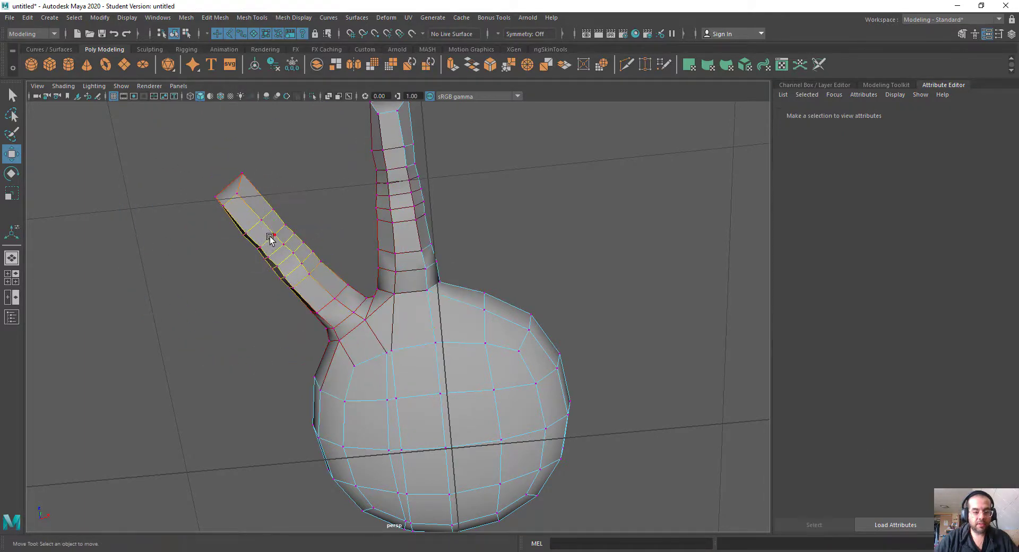
click(279, 249)
Step: Reselect the original finger's vertices and fine-tune their placement with an adjusted soft selection falloff
drag(177, 177, 308, 292)
drag(189, 145, 310, 306)
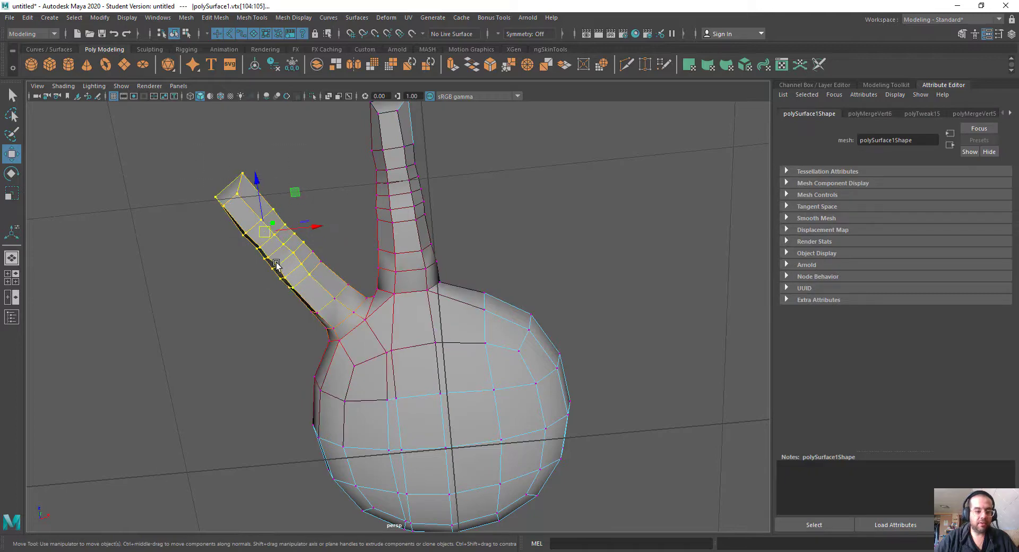
key(b)
key(b)
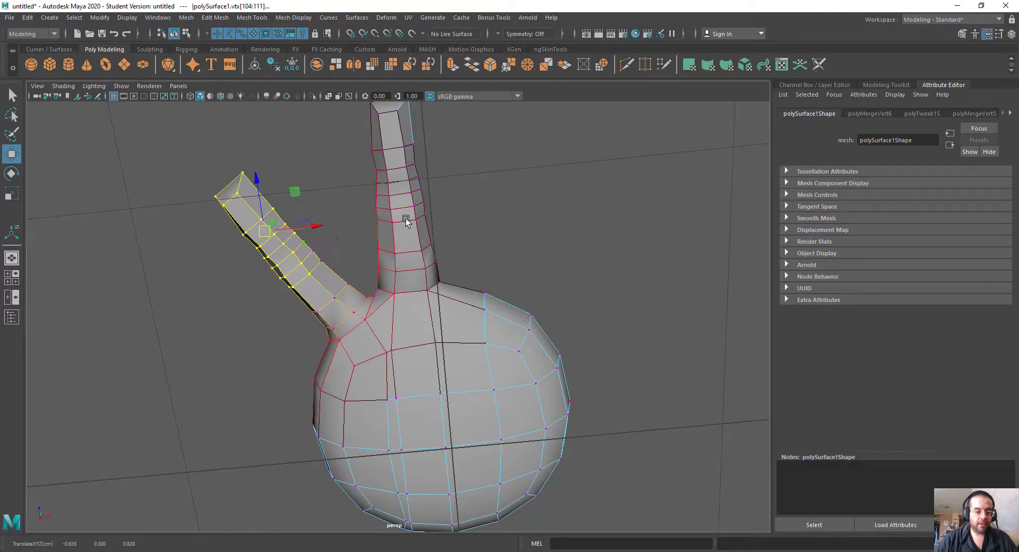
scroll(405, 216, down, 2)
Step: Select the vertices at the copied finger's tip and scale them up slightly with soft selection
drag(434, 189, 435, 190)
alt+drag(484, 291, 584, 387)
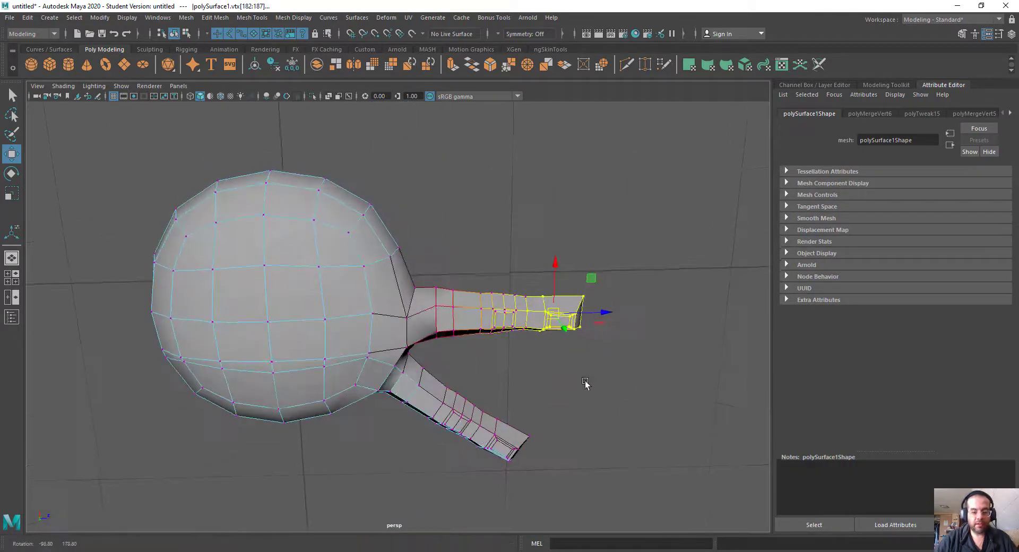
drag(604, 314, 569, 306)
key(g)
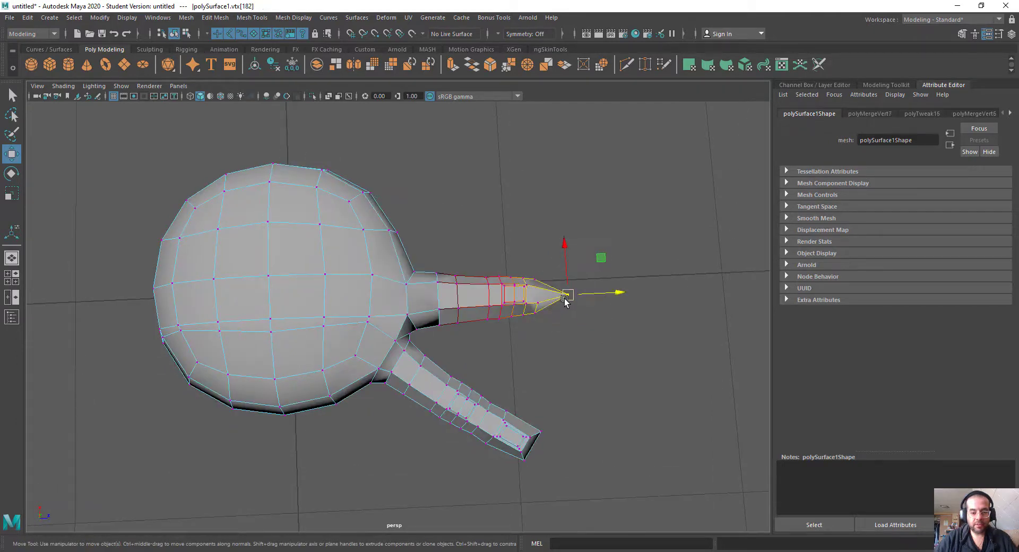
key(ctrl+z)
key(r)
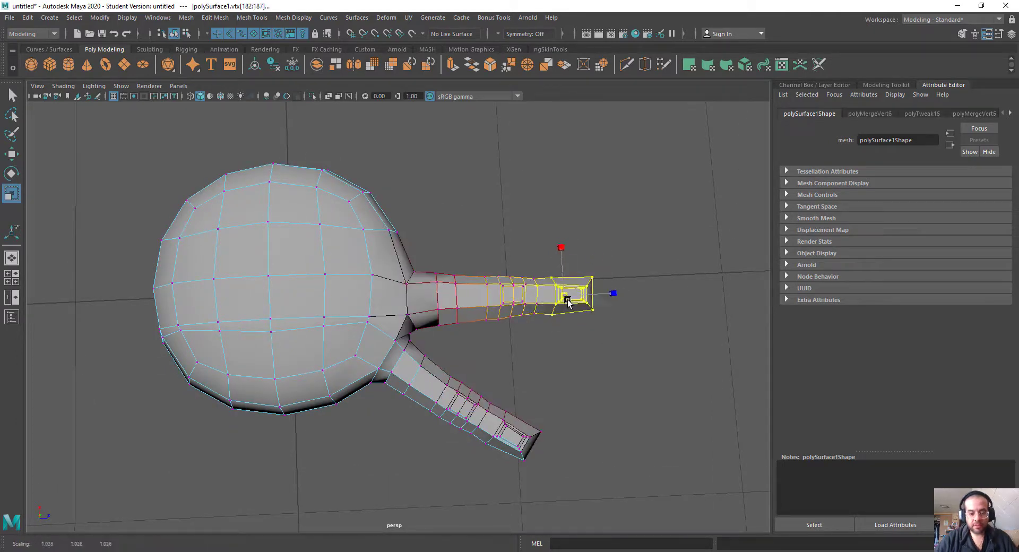
drag(565, 296, 570, 298)
Step: Select a two-by-two block of faces on the thumb side of the palm and circularize them
alt+drag(552, 313, 346, 206)
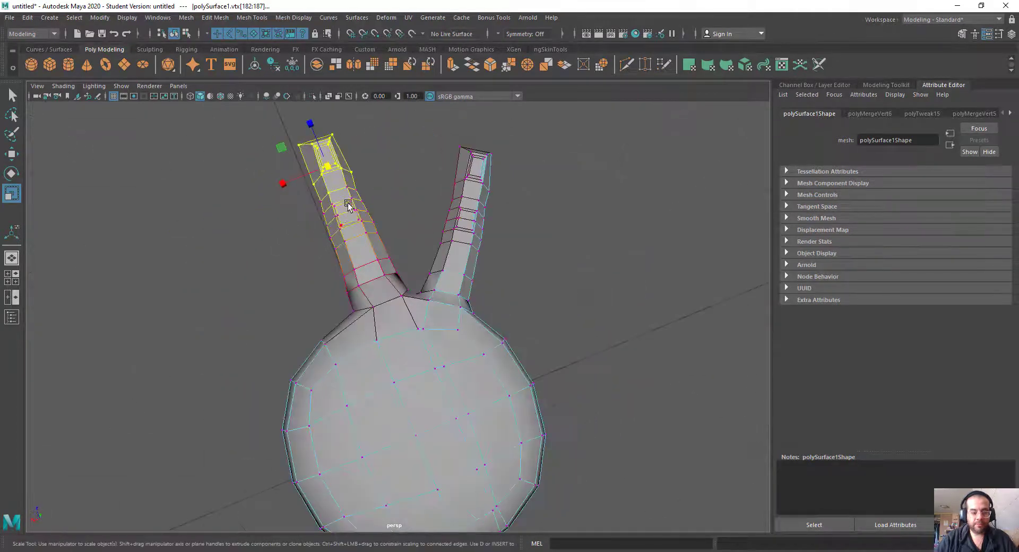
alt+drag(369, 150, 345, 263)
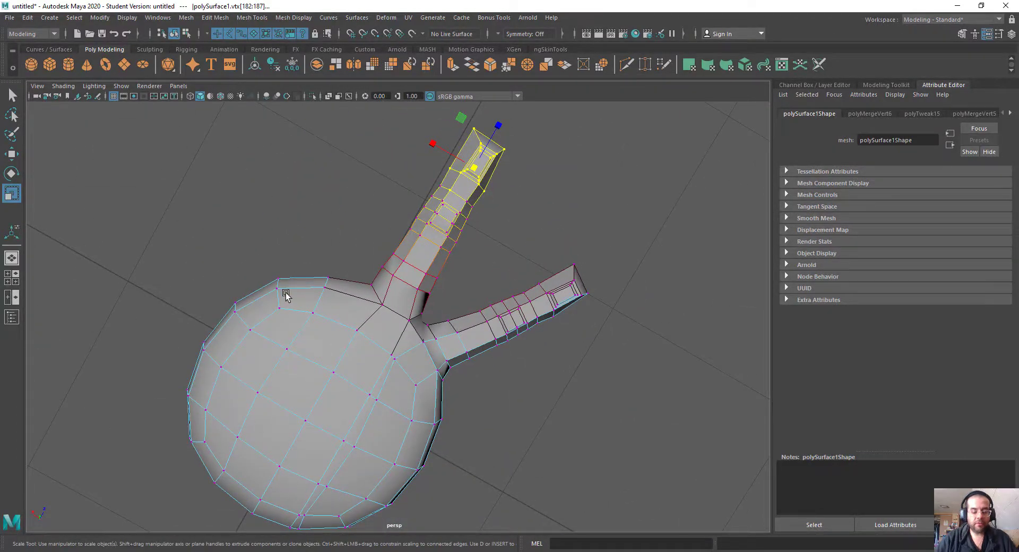
alt+drag(286, 295, 287, 223)
alt+drag(374, 268, 488, 287)
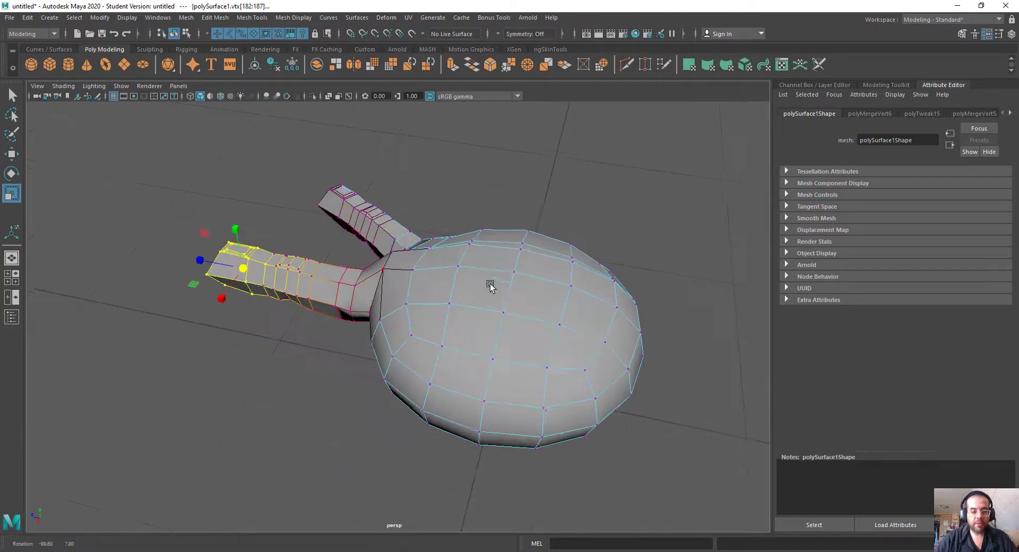
right_drag(564, 271, 636, 250)
alt+drag(594, 345, 664, 207)
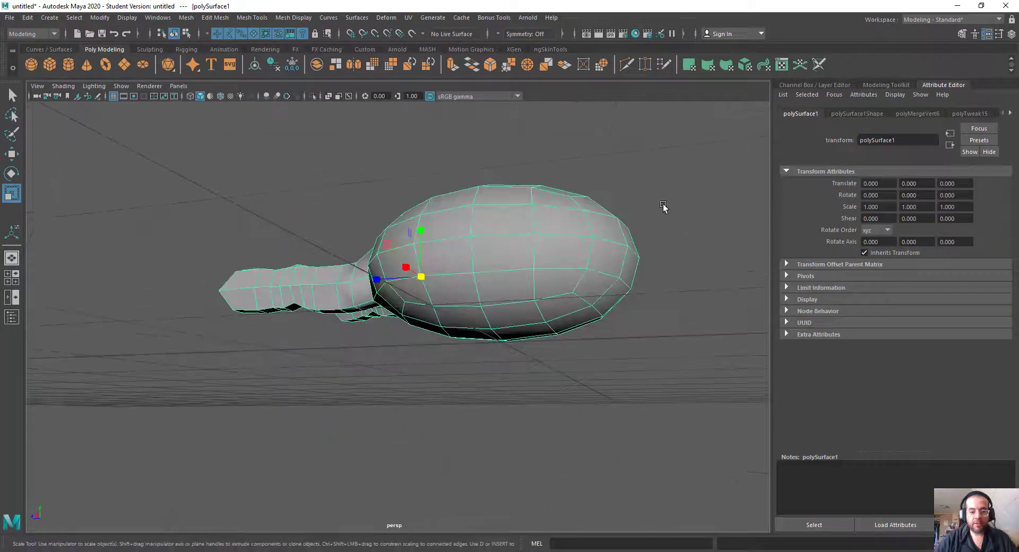
right_drag(664, 207, 662, 231)
click(507, 220)
shift+click(562, 219)
shift+click(559, 251)
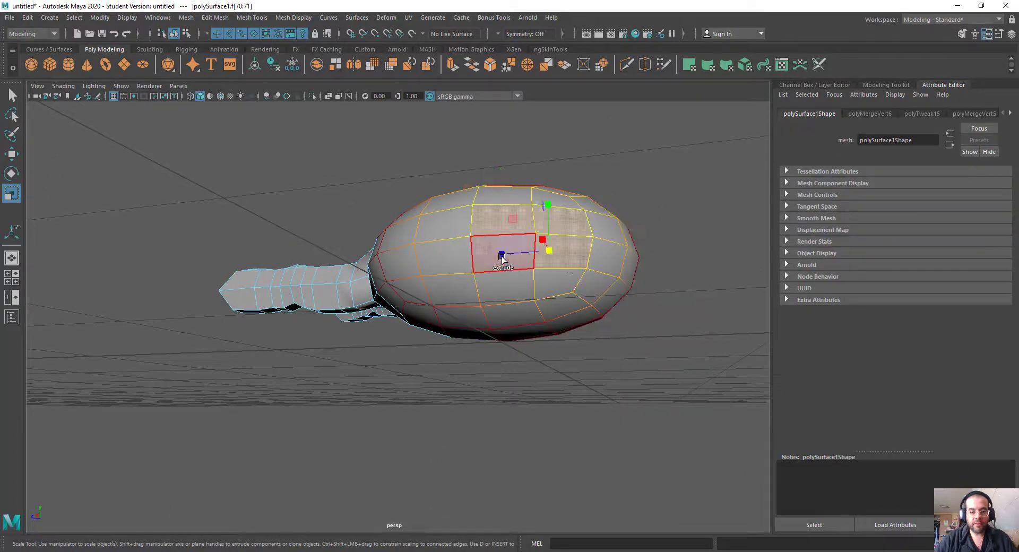
shift+click(502, 256)
shift+click(495, 254)
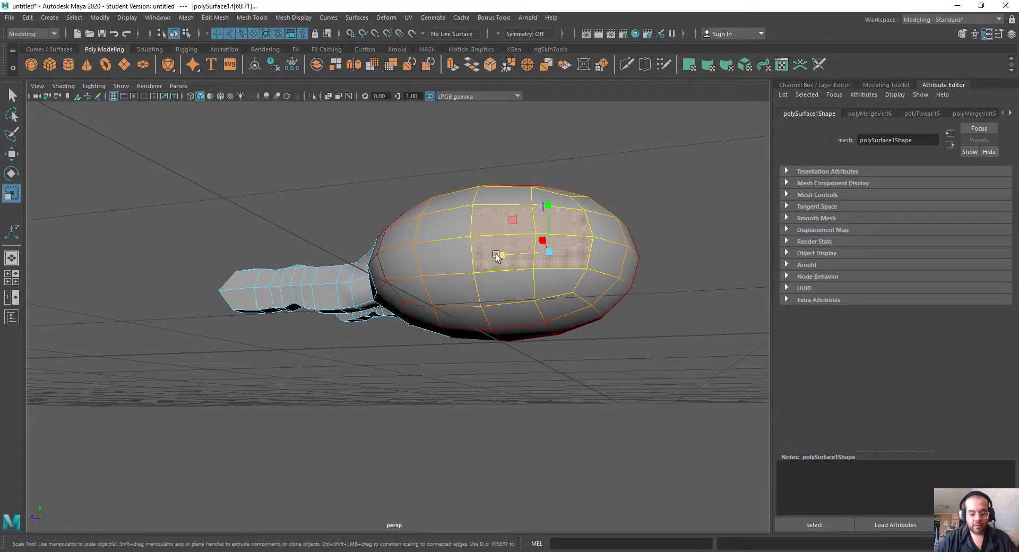
shift+right_drag(649, 174, 649, 177)
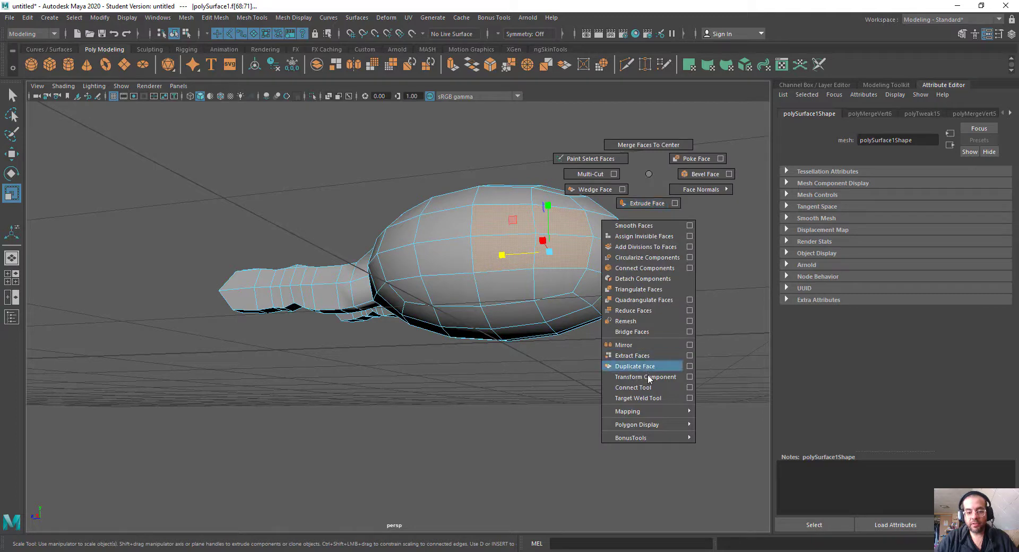
click(639, 258)
Step: Extrude the circularized faces outward with a local scale of about 0.433 and lengthen the thumb with a second extrusion
alt+drag(626, 339, 493, 264)
key(r)
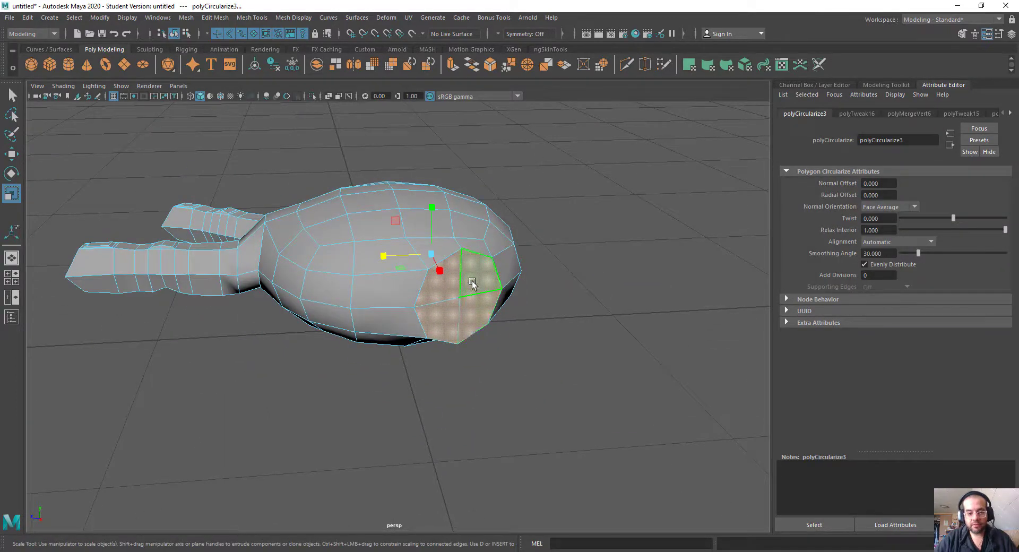
click(472, 282)
shift+click(468, 312)
shift+click(439, 325)
drag(458, 300, 440, 407)
key(ctrl+e)
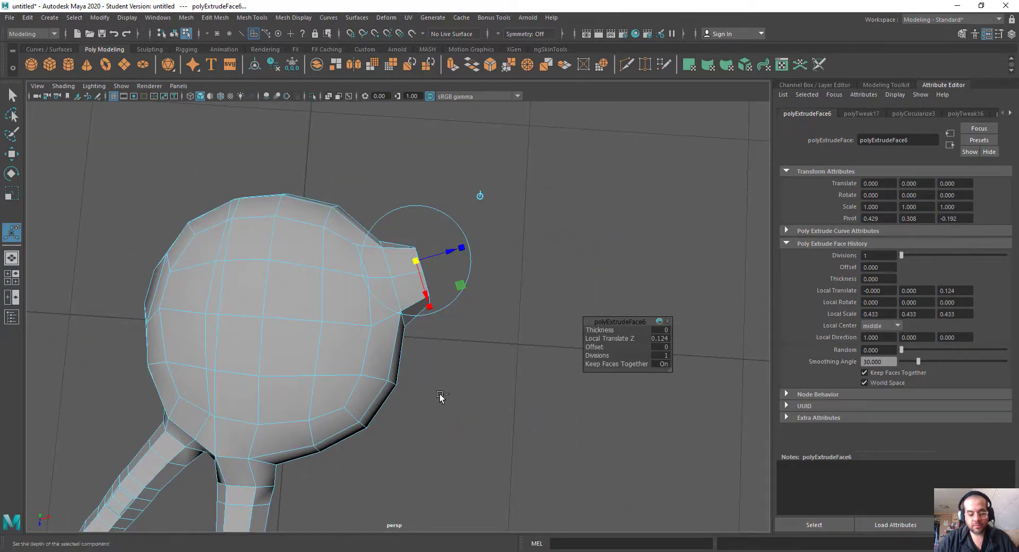
drag(457, 253, 448, 277)
Step: Select the block of faces on the wrist side of the palm and circularize them
click(454, 301)
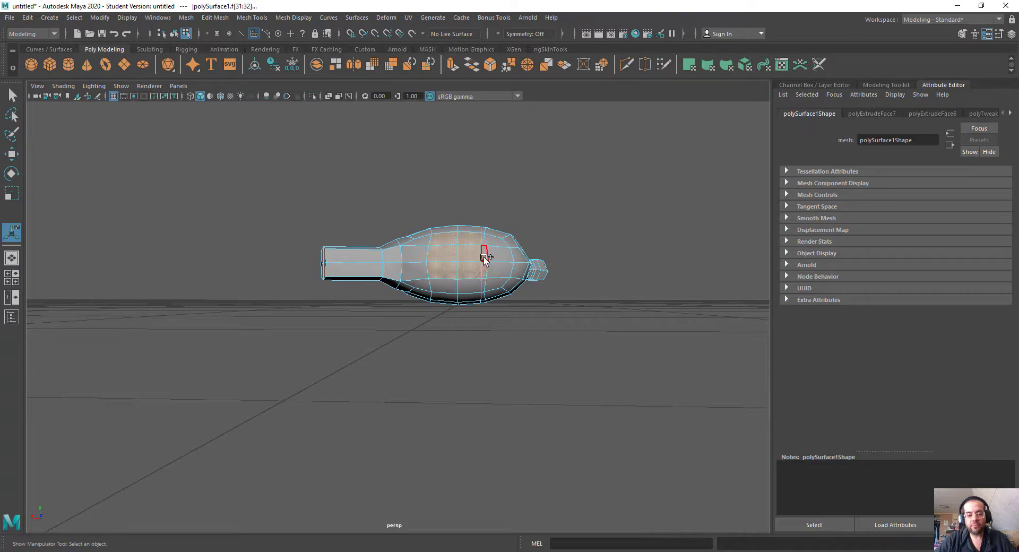
alt+drag(480, 290, 596, 235)
shift+right_drag(596, 235, 595, 318)
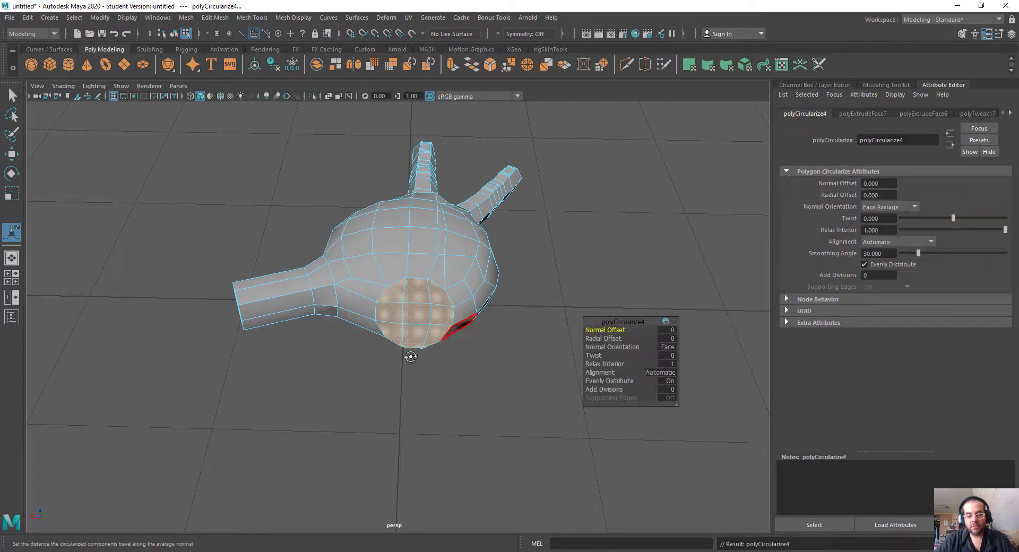
Step: Straighten the circularized wrist faces and extrude them twice, forming a short wrist segment followed by a long forearm
alt+drag(409, 352, 502, 255)
key(w)
key(r)
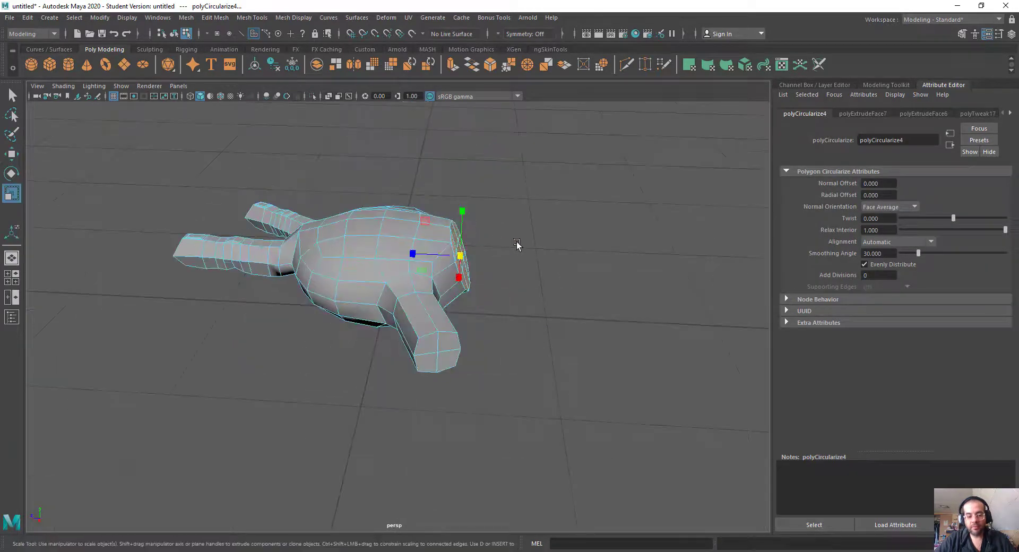
key(e)
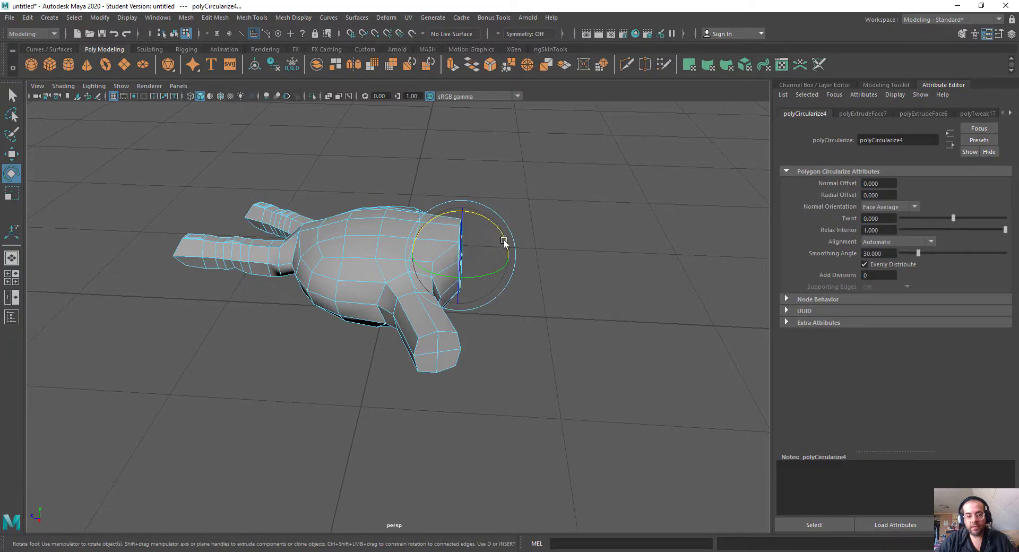
key(w)
shift+drag(406, 256, 713, 281)
alt+drag(481, 264, 450, 298)
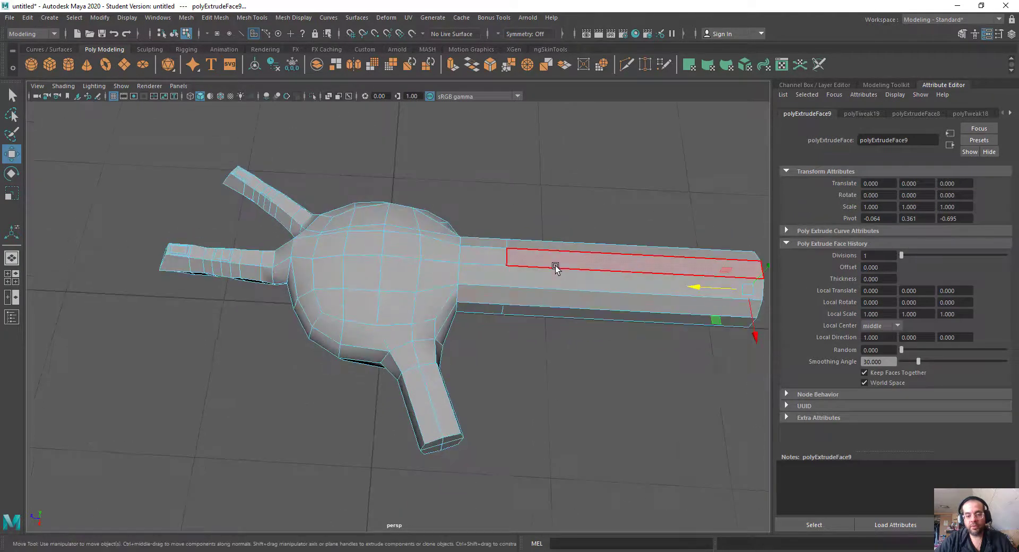
Step: Select all vertices of the palm, fingers and thumb and move their rotation pivot to the wrist segment
right_drag(556, 267, 610, 234)
right_drag(475, 256, 429, 232)
alt+drag(429, 233, 408, 249)
drag(141, 162, 483, 476)
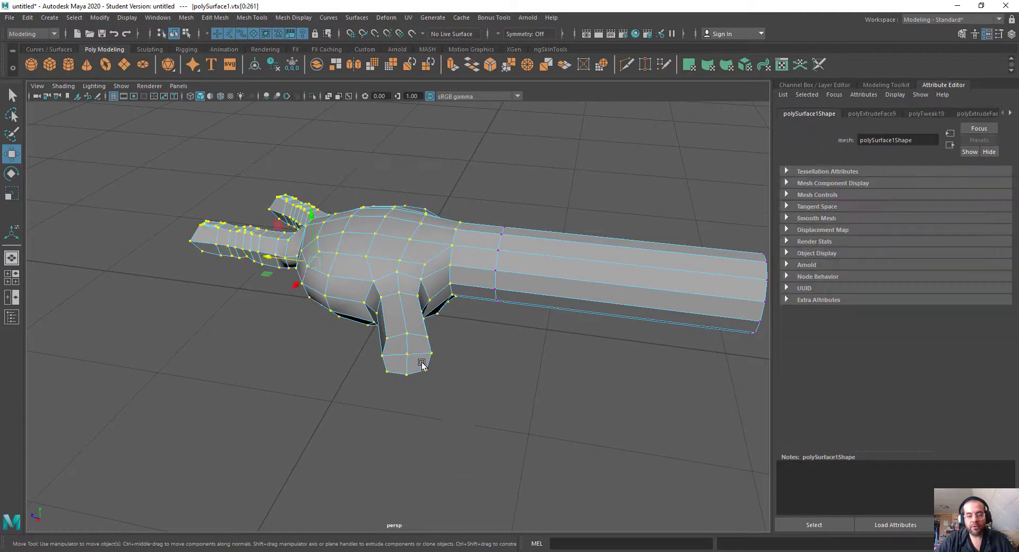
mouse_move(421, 364)
alt+mouse_down()
mouse_move(425, 393)
mouse_move(433, 379)
alt+mouse_up()
key(d)
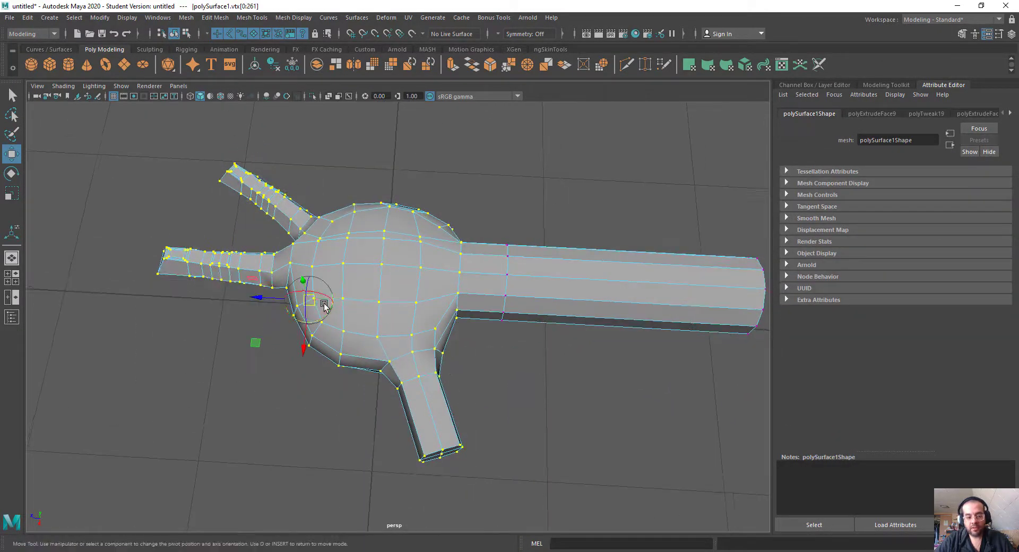
key(e)
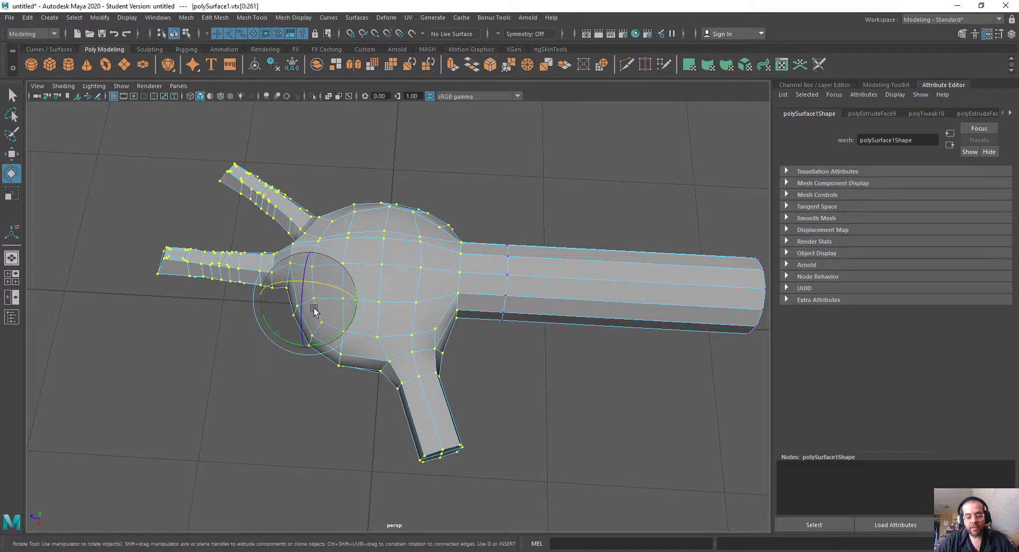
key(d)
drag(276, 300, 420, 313)
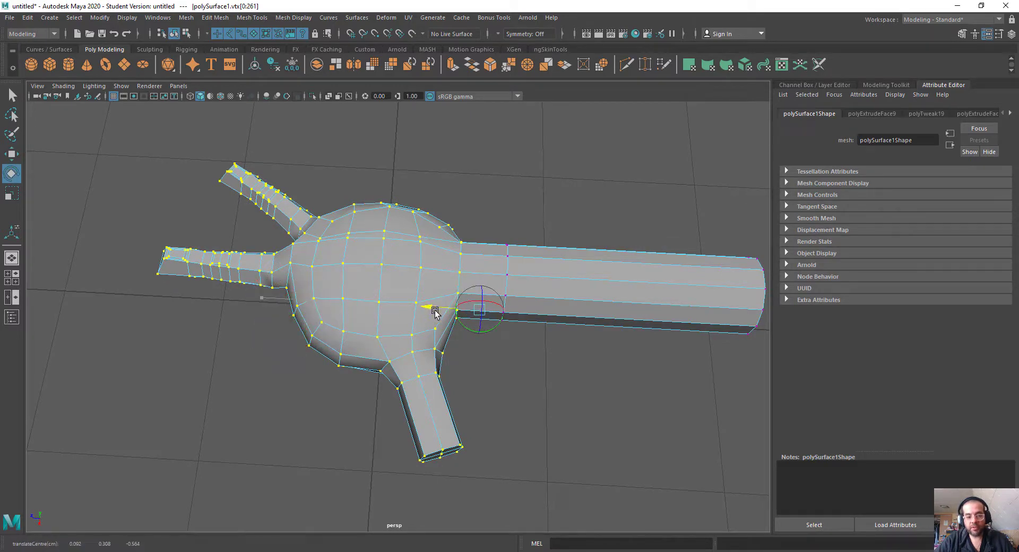
Step: Try rotating the hand's vertices about the wrist pivot, and undo the rotation
alt+drag(509, 354, 477, 318)
drag(473, 284, 480, 299)
key(ctrl+z)
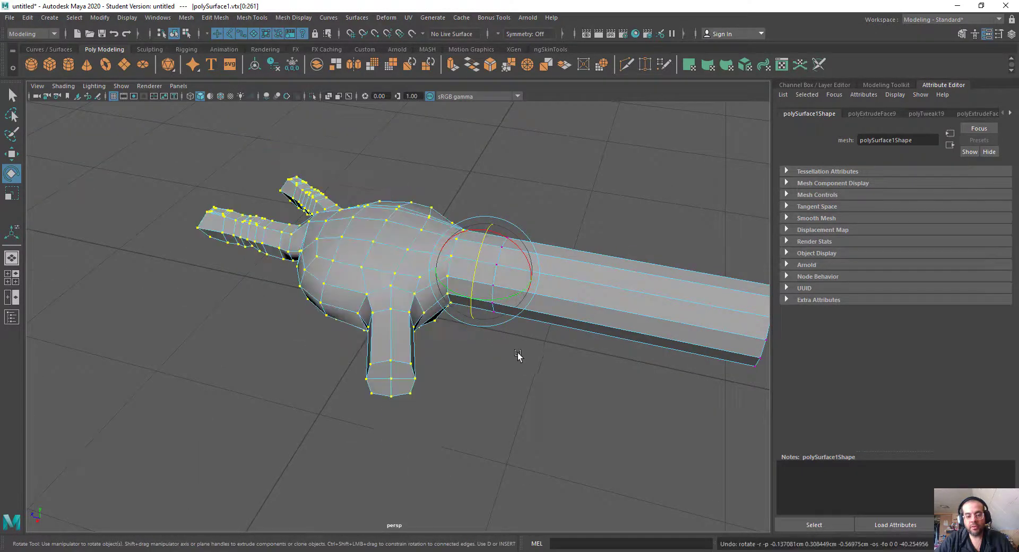
Step: Clear the hand selection and select the ring of vertices between the wrist segment and the forearm
alt+drag(519, 355, 552, 329)
click(583, 193)
drag(480, 342, 477, 346)
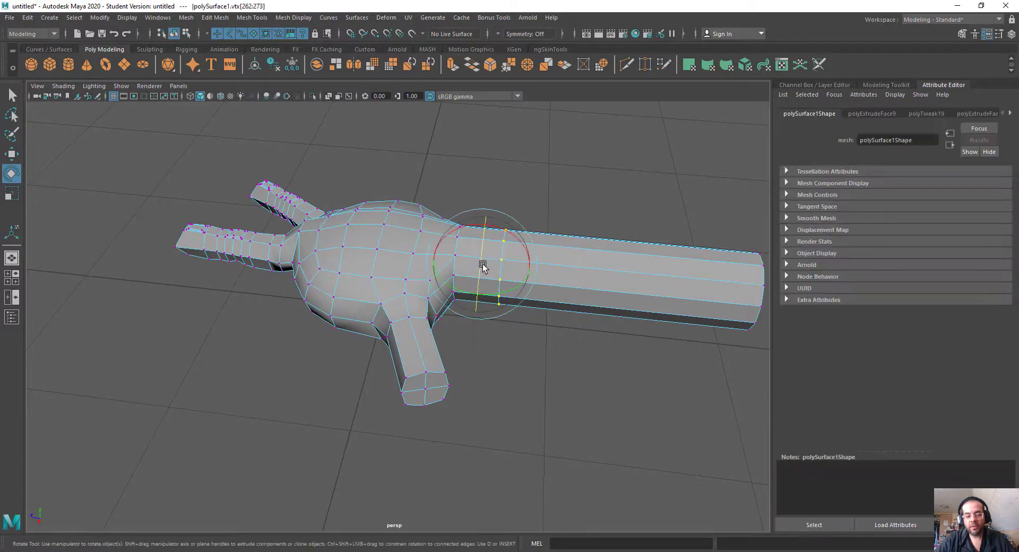
drag(482, 269, 480, 269)
mouse_move(615, 286)
alt+mouse_down()
mouse_move(598, 302)
mouse_move(621, 295)
alt+mouse_up()
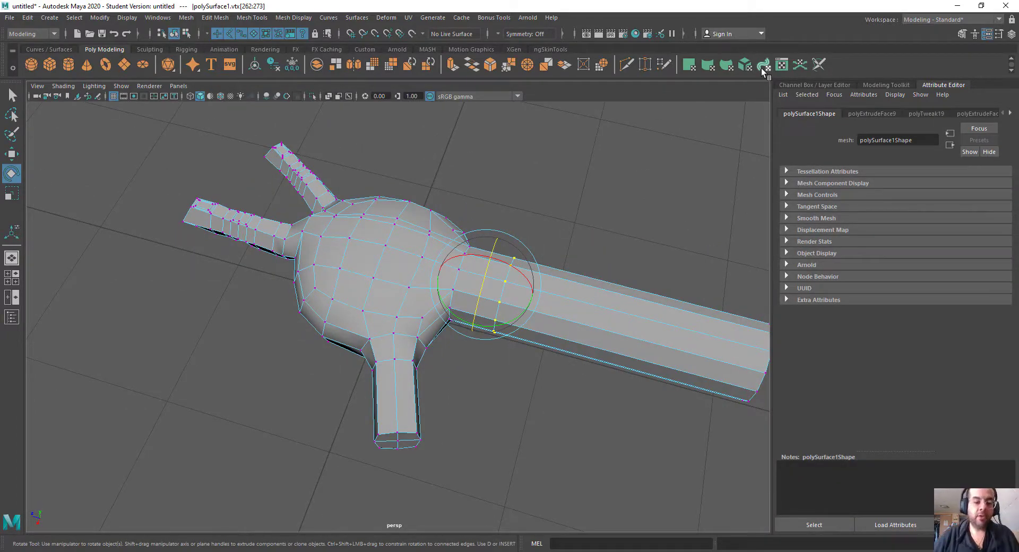
Step: Clear the wrist selection and switch to vertex editing at the base of the two fingers
alt+drag(491, 219, 505, 245)
right_drag(505, 246, 531, 223)
scroll(390, 414, down, 4)
alt+middle_drag(387, 420, 407, 310)
scroll(414, 318, up, 5)
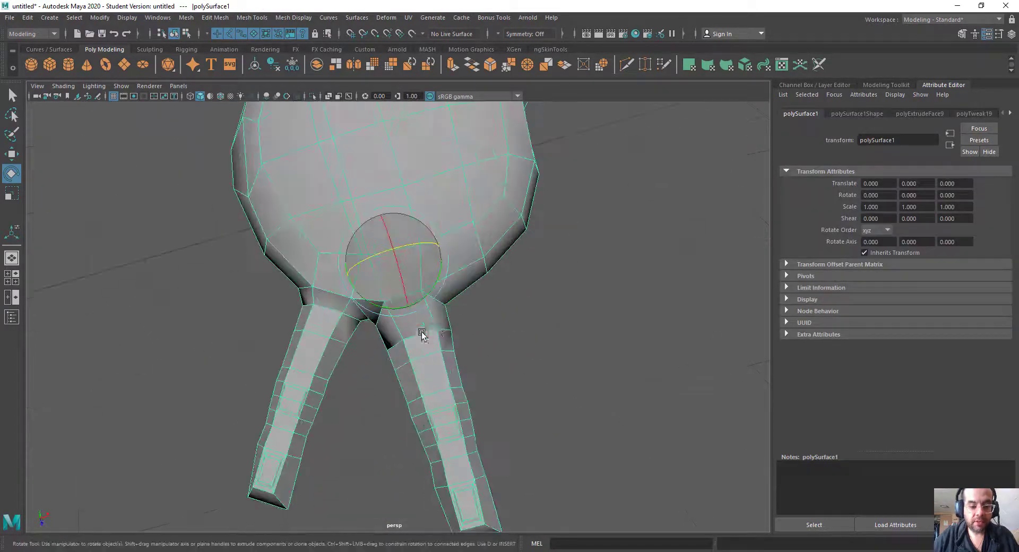
right_drag(466, 288, 453, 311)
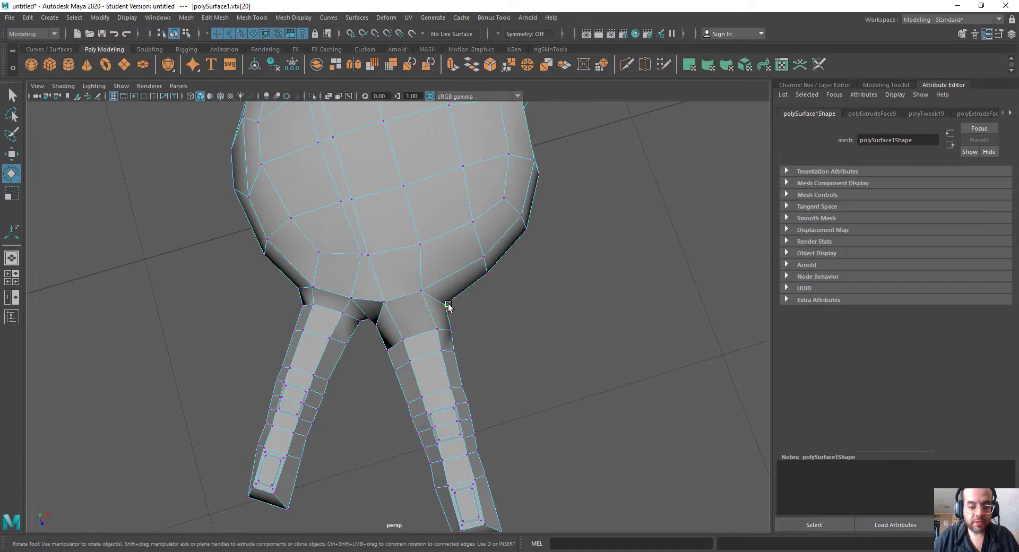